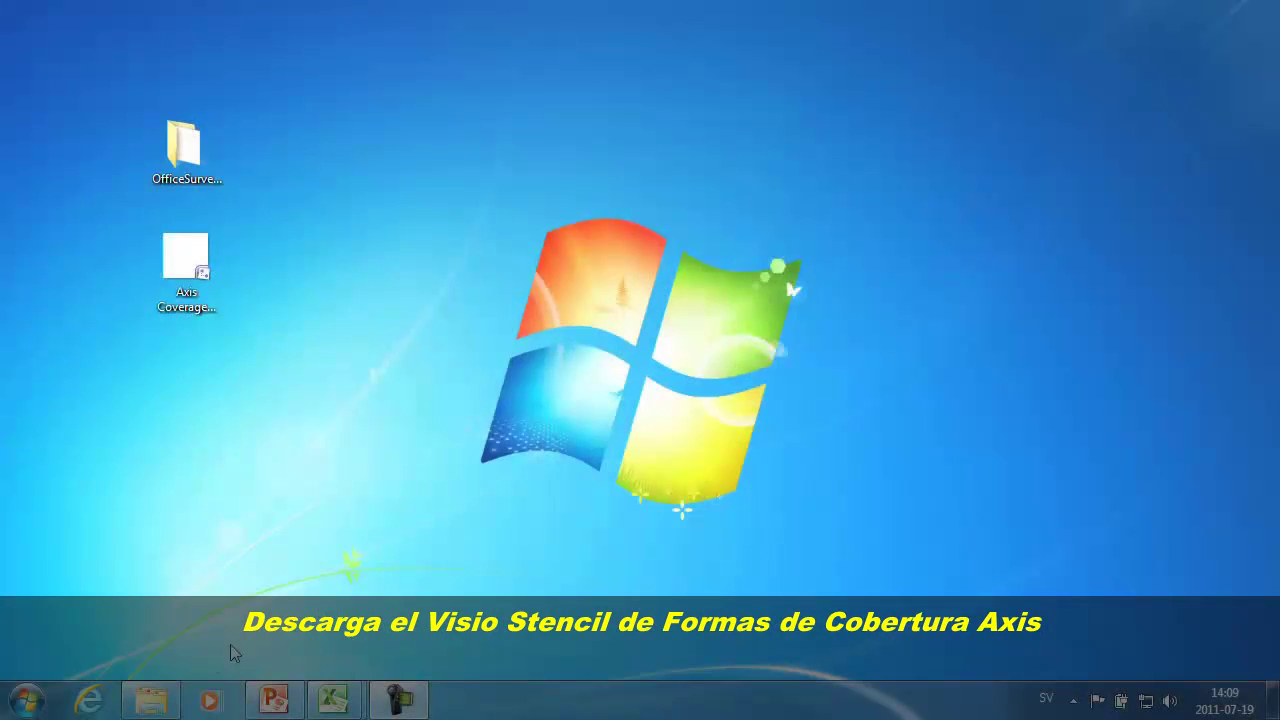
# Step: Move the Axis Coverage Shapes (Metric) 1.0 stencil from the desktop into the My Shapes folder and close that folder
pyautogui.click(160, 704)
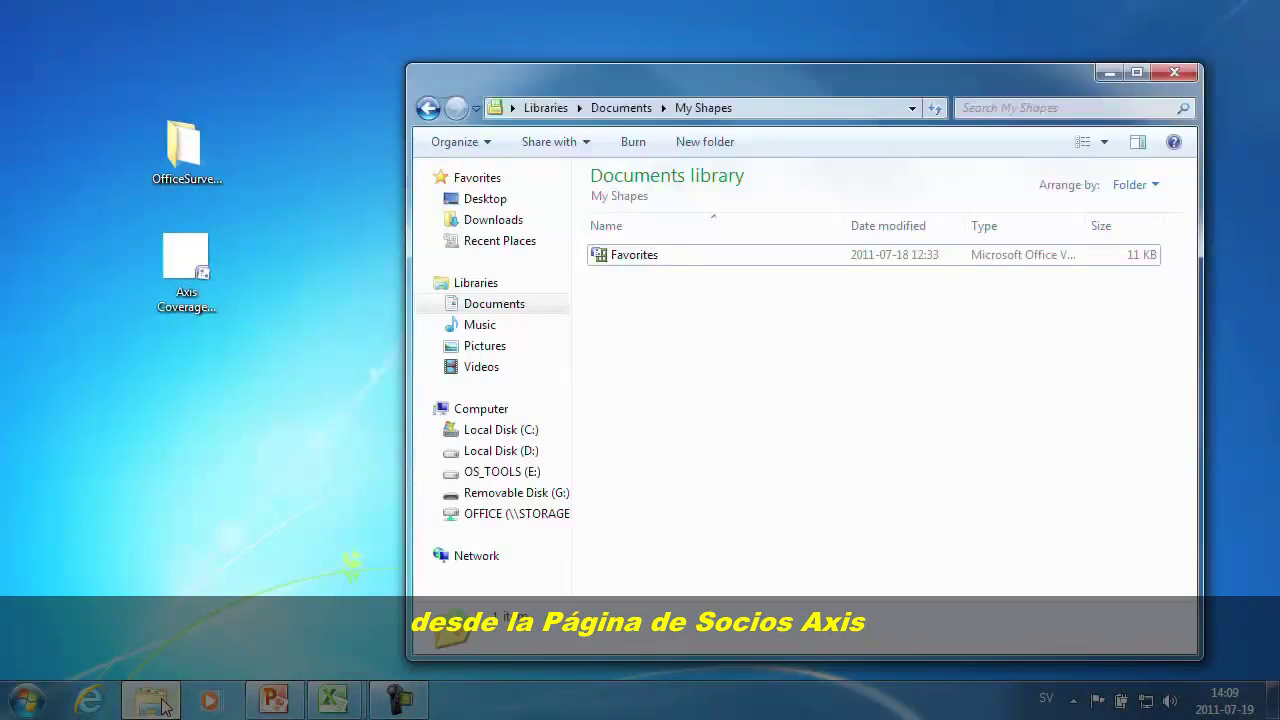
pyautogui.click(192, 261)
pyautogui.moveTo(192, 261); pyautogui.dragTo(620, 313)
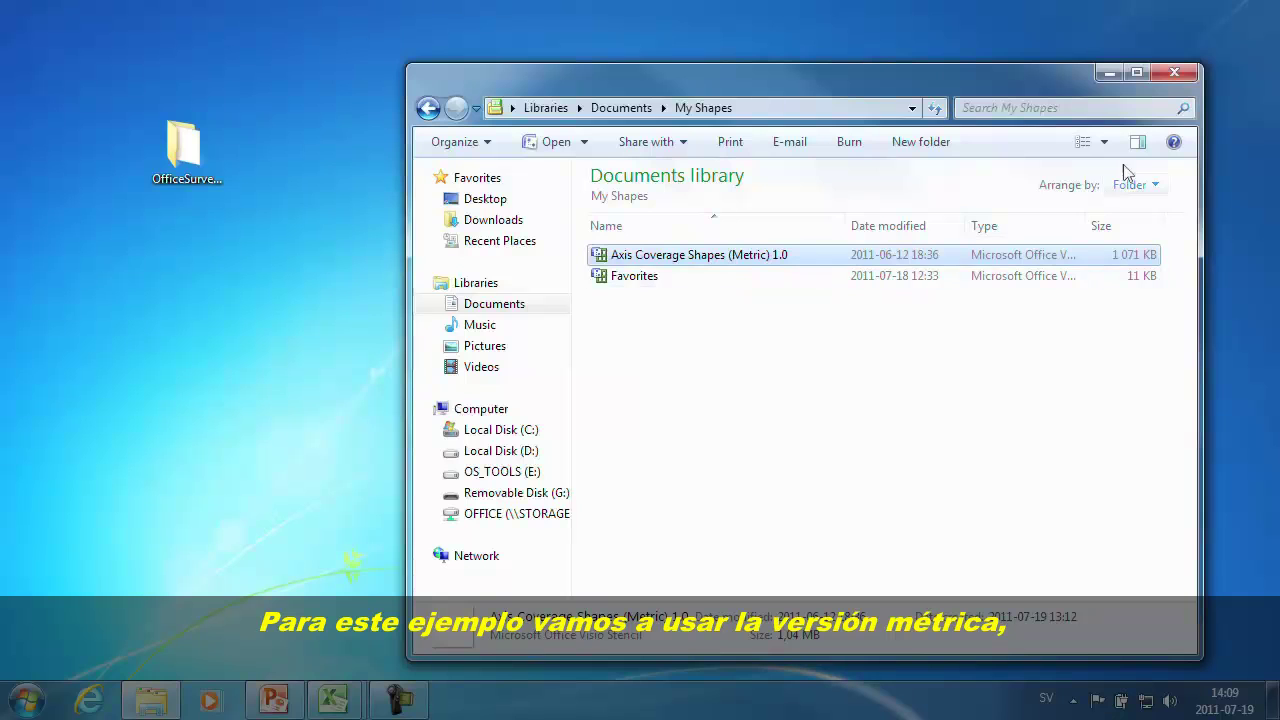
pyautogui.click(1176, 73)
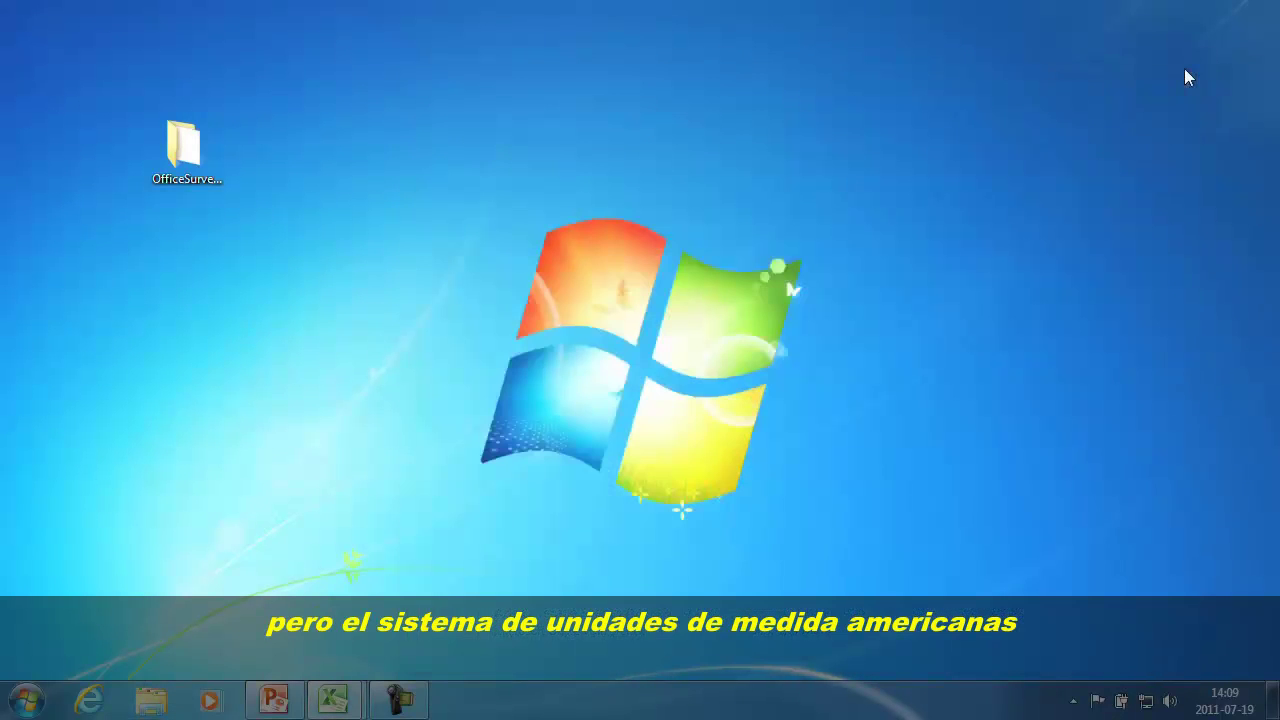
# Step: Open the floorplan drawing from the OfficeSurveillance folder on the desktop in Visio
pyautogui.doubleClick(183, 157)
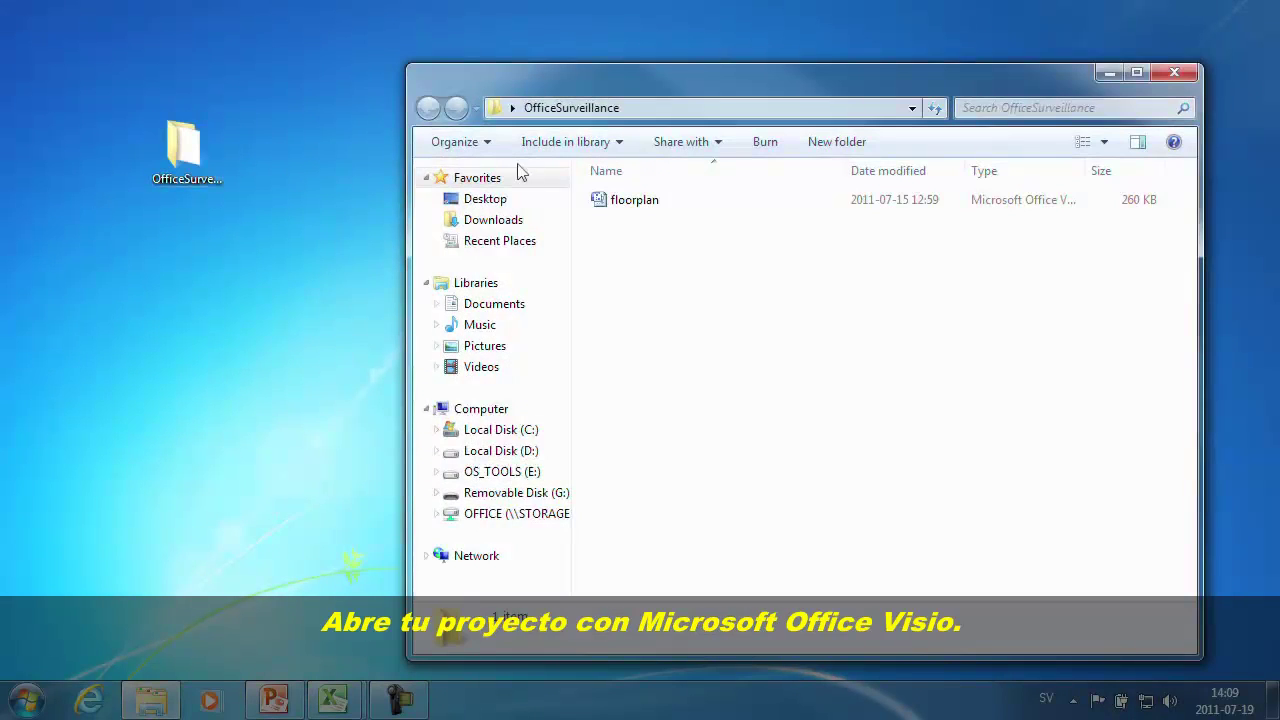
pyautogui.doubleClick(630, 200)
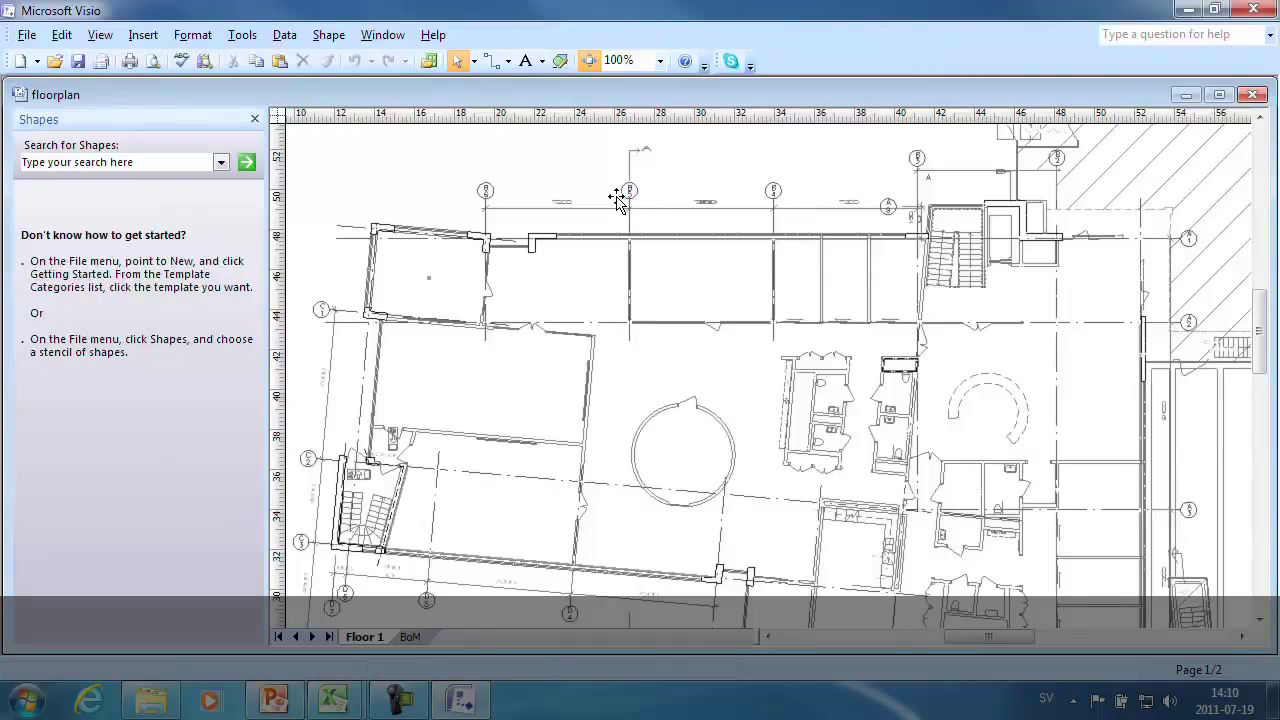
# Step: Load the Axis Coverage Shapes (Metric) 1.0 stencil from My Shapes and trust all content from its publisher
pyautogui.click(27, 35)
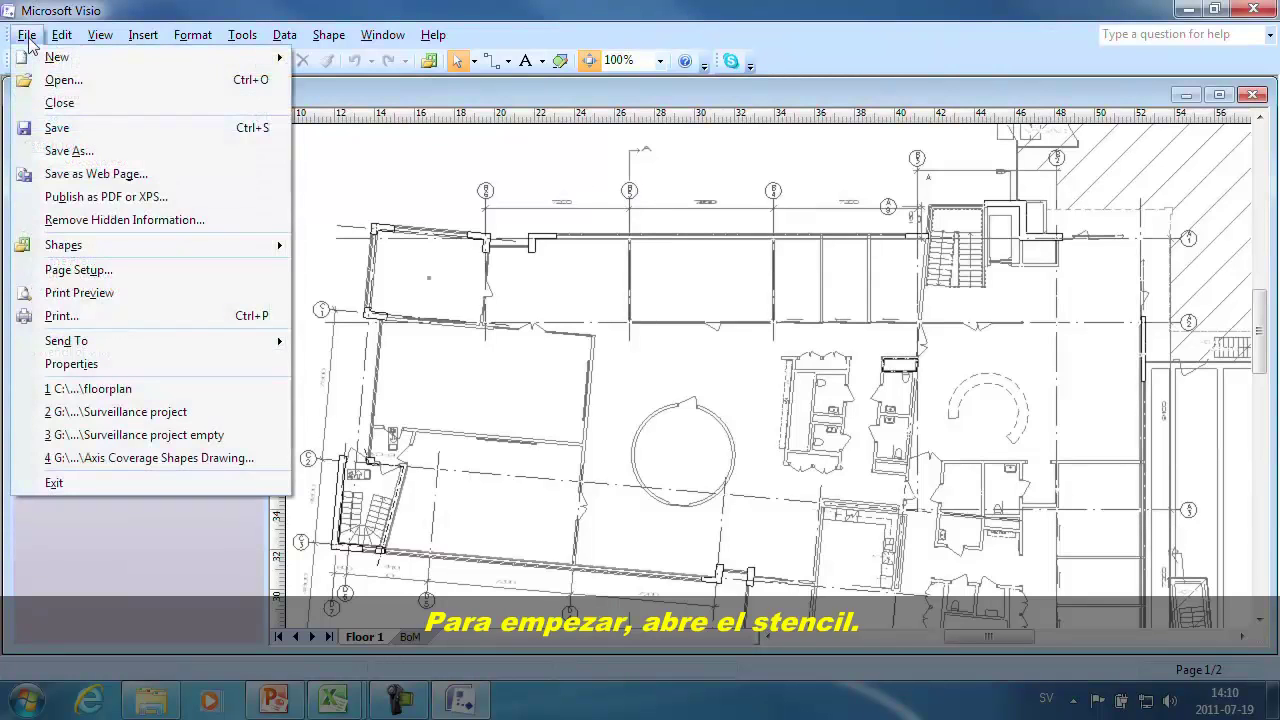
pyautogui.moveTo(105, 252)
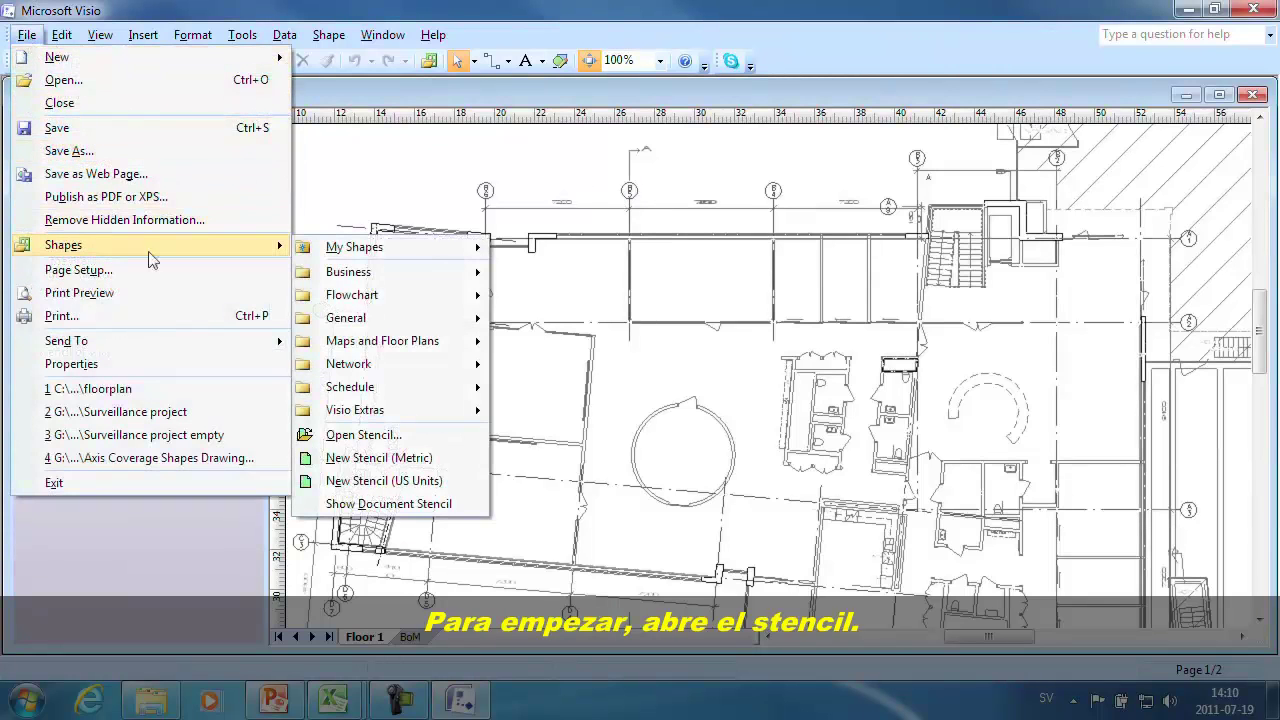
pyautogui.moveTo(383, 254)
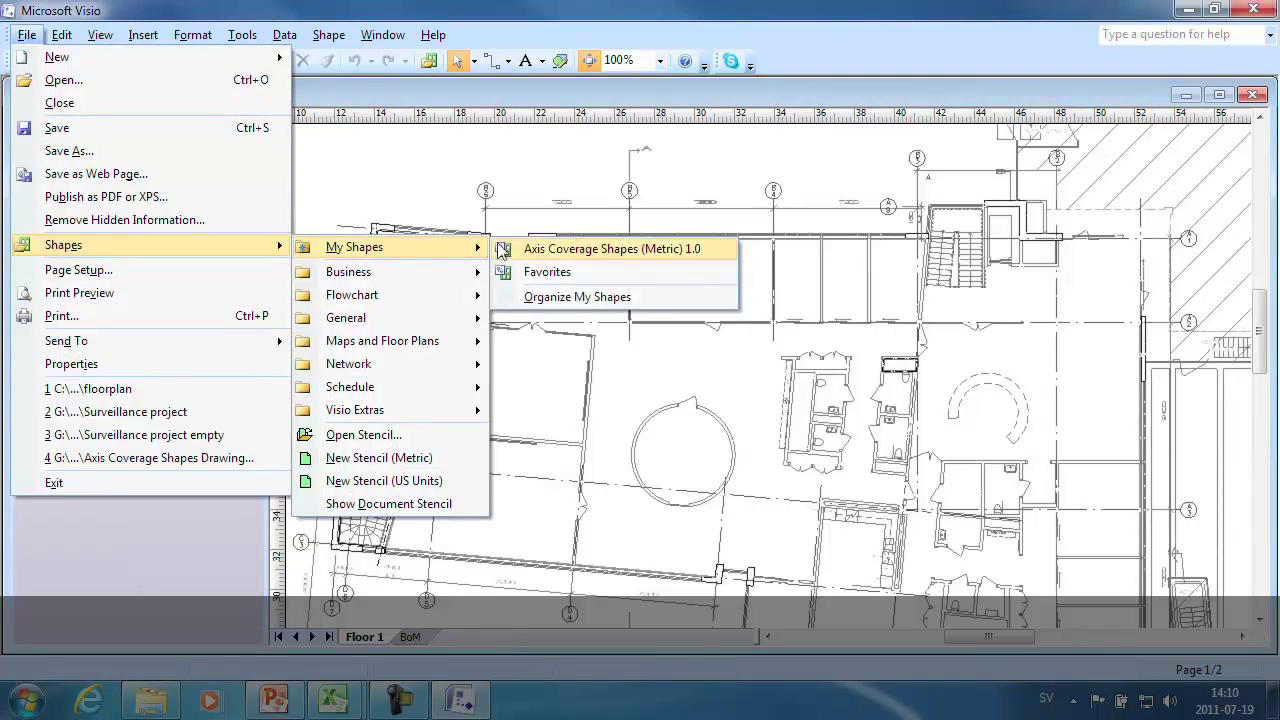
pyautogui.click(537, 252)
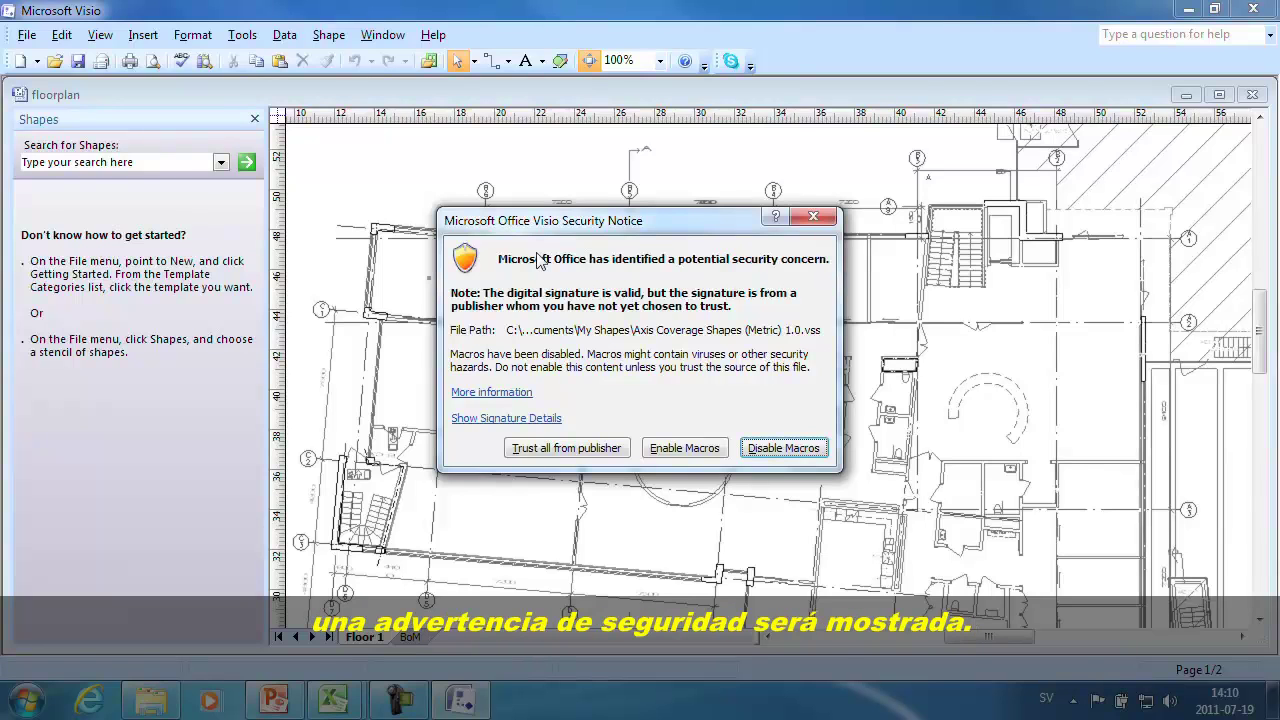
pyautogui.click(568, 448)
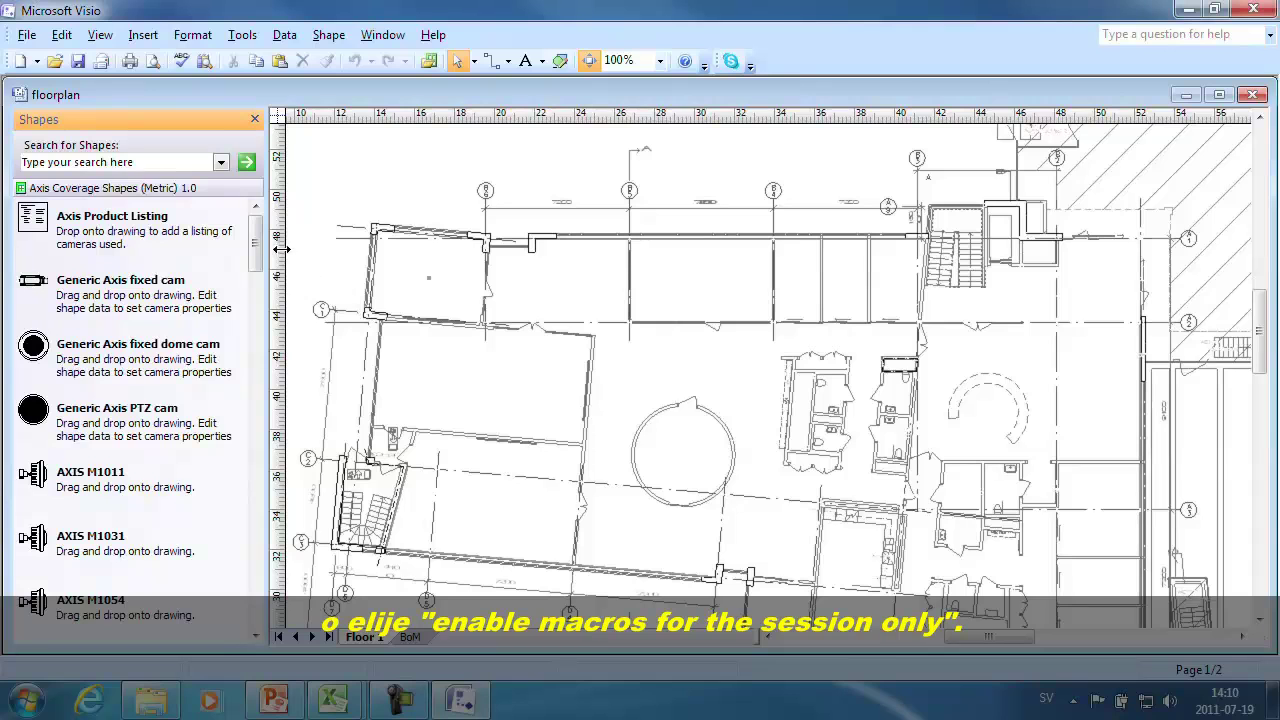
# Step: Place an AXIS P1344 camera from the stencil on the west wall of the room west of the round room
pyautogui.moveTo(256, 252)
pyautogui.mouseDown()
pyautogui.moveTo(260, 400)
pyautogui.moveTo(270, 245)
pyautogui.mouseUp()
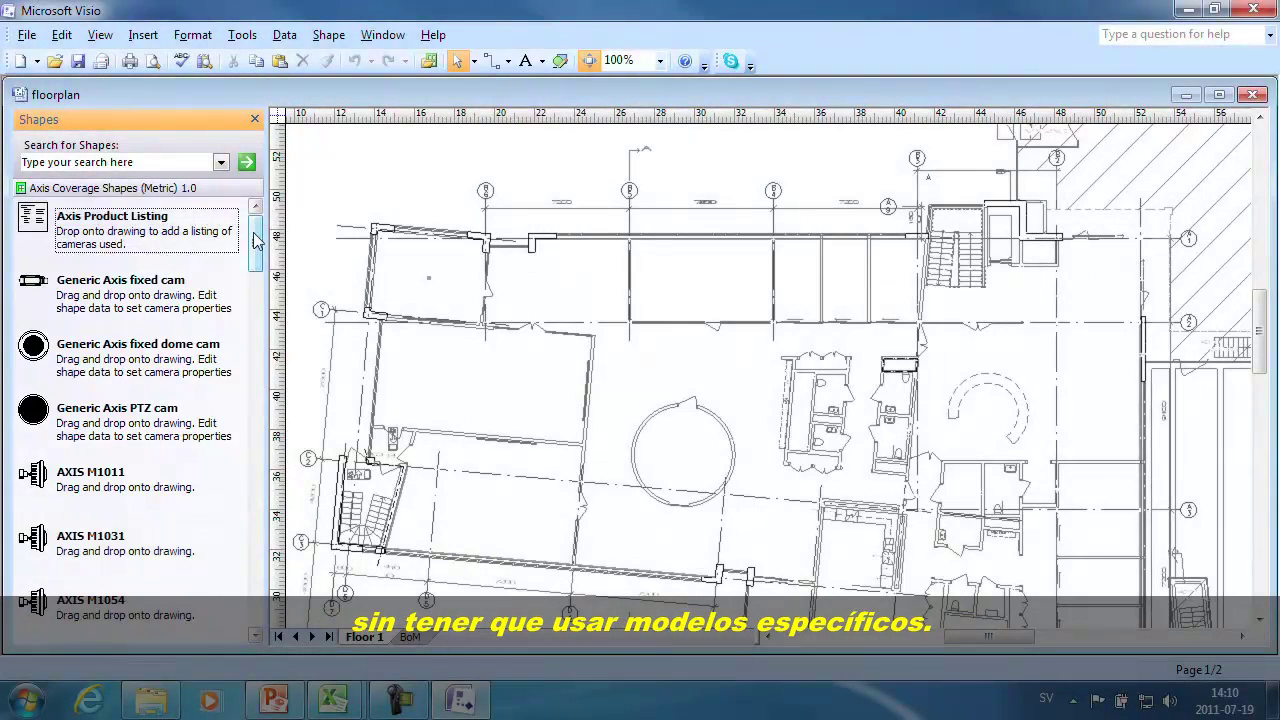
pyautogui.moveTo(255, 240); pyautogui.dragTo(272, 322)
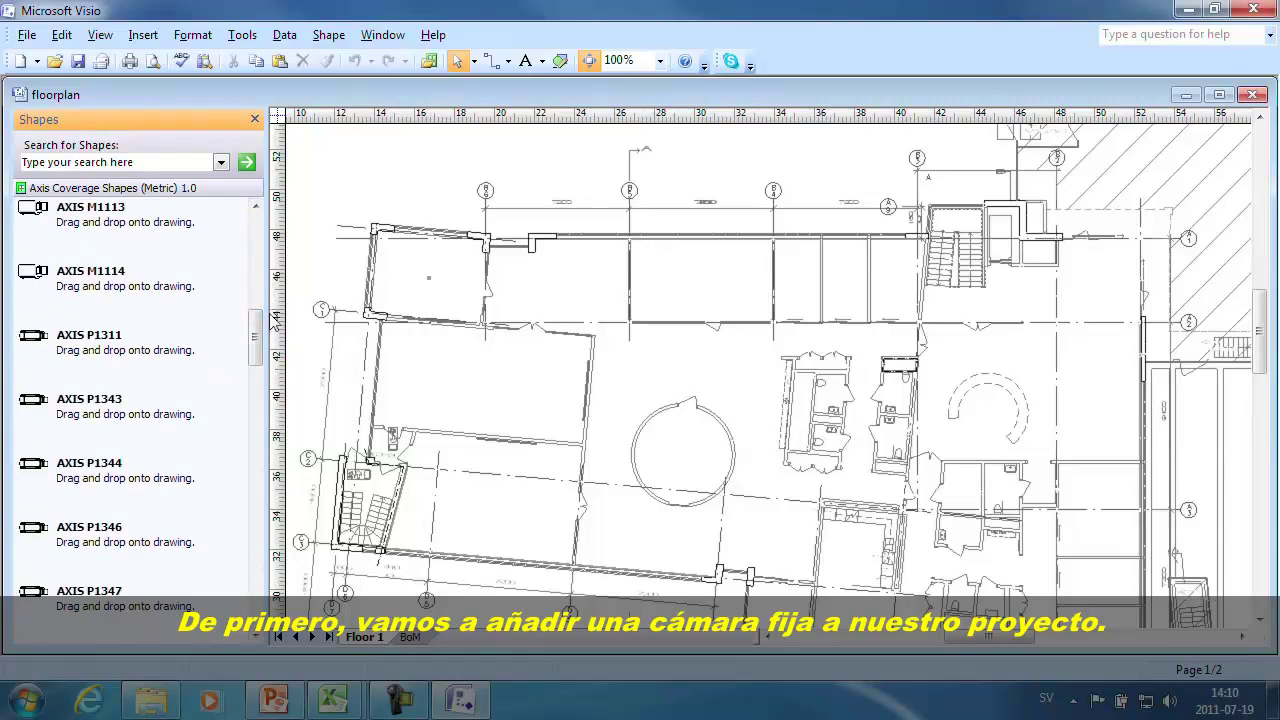
pyautogui.moveTo(63, 462); pyautogui.dragTo(382, 419)
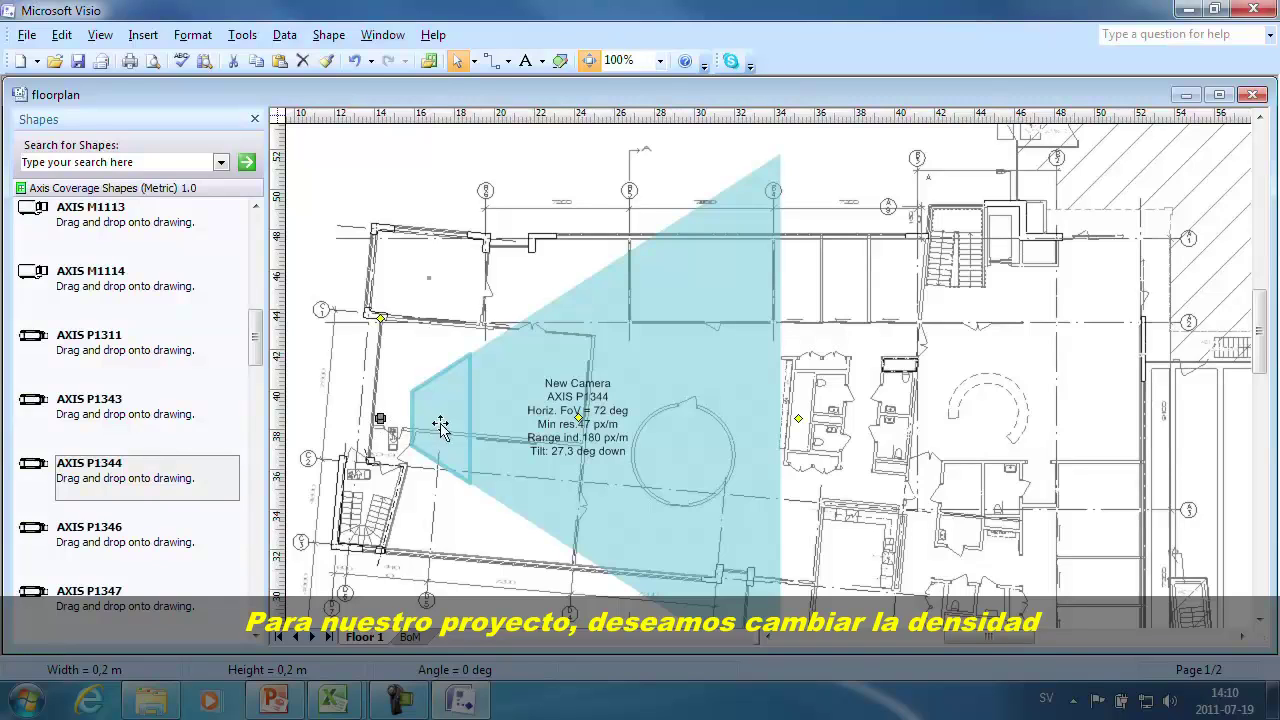
# Step: Set the AXIS P1344 camera's resolution for range indication to 100 px/m in its shape data
pyautogui.rightClick(502, 424)
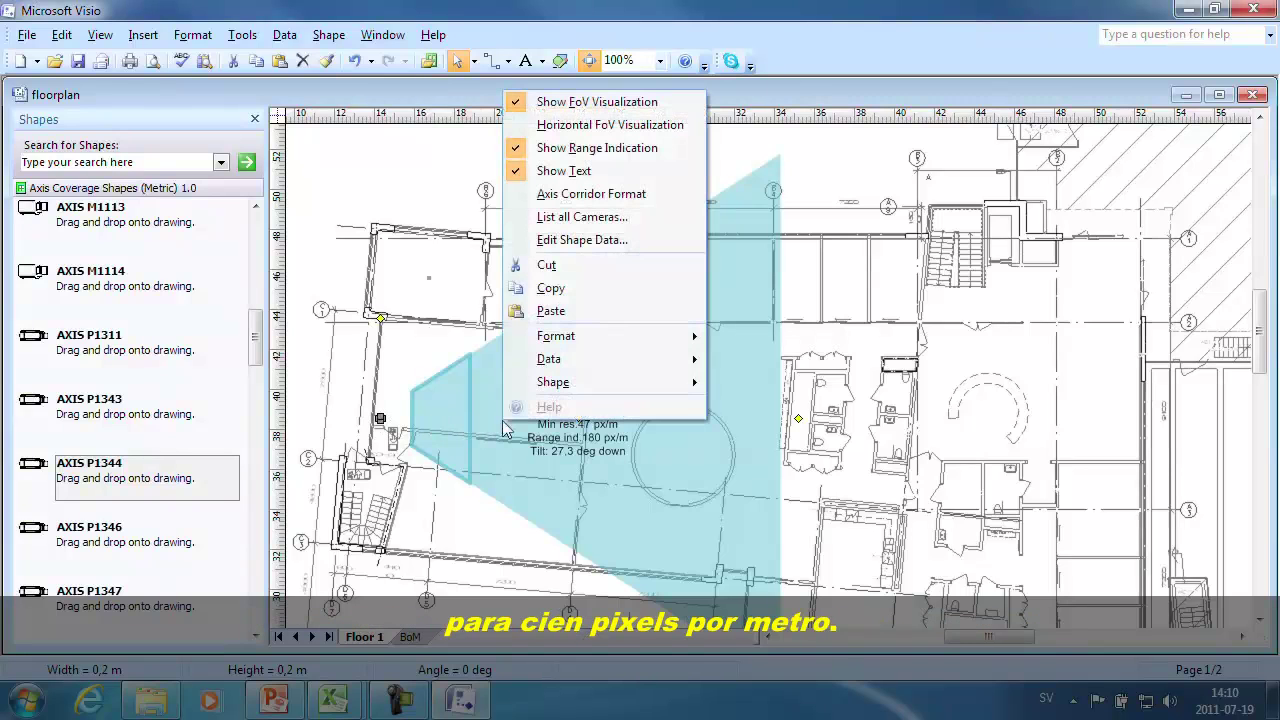
pyautogui.click(558, 246)
pyautogui.press('Tab')
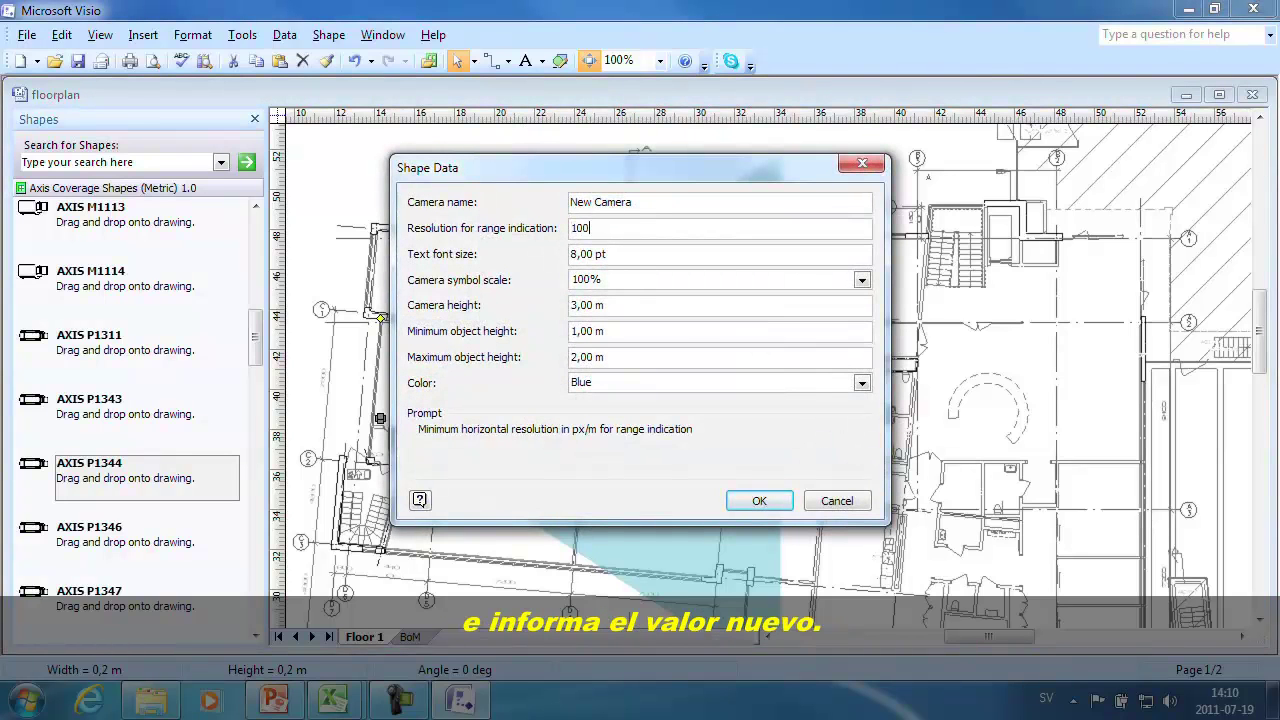
pyautogui.click(752, 501)
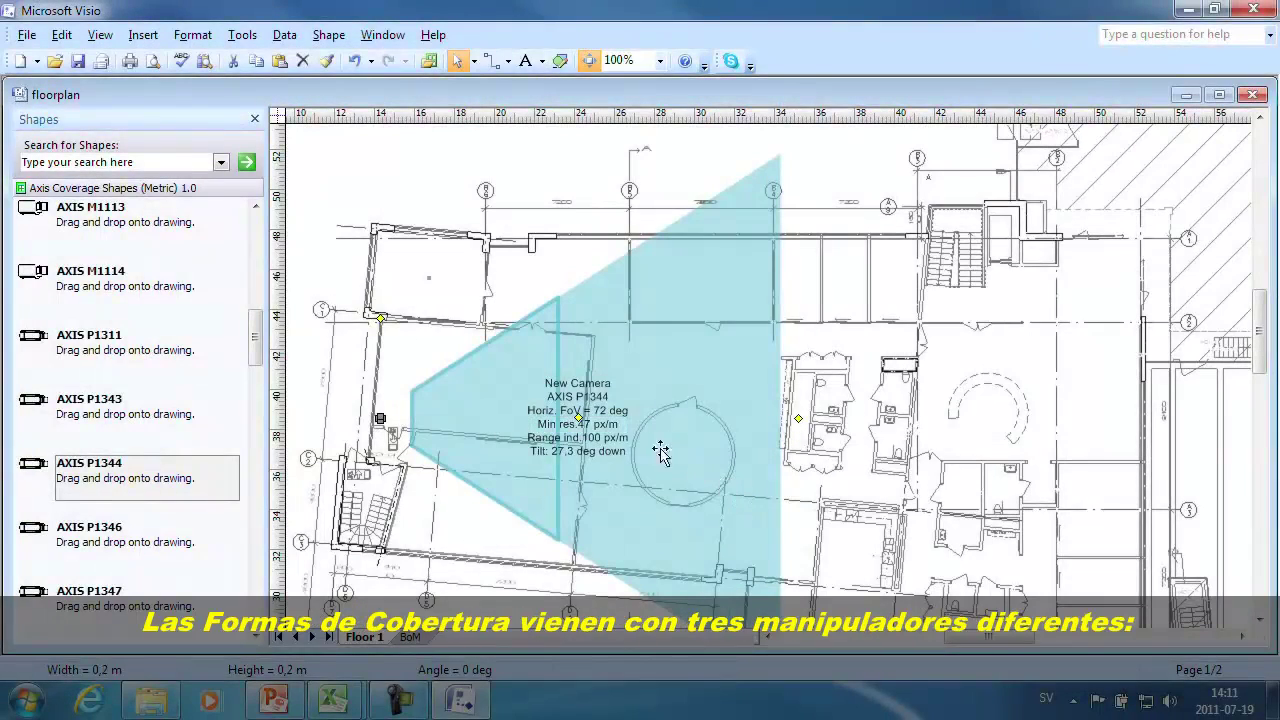
# Step: Move the AXIS P1344 label below its coverage area, then shorten the coverage and aim it at the room's northeast corner with about 70 degrees FoV
pyautogui.moveTo(580, 417); pyautogui.dragTo(494, 517)
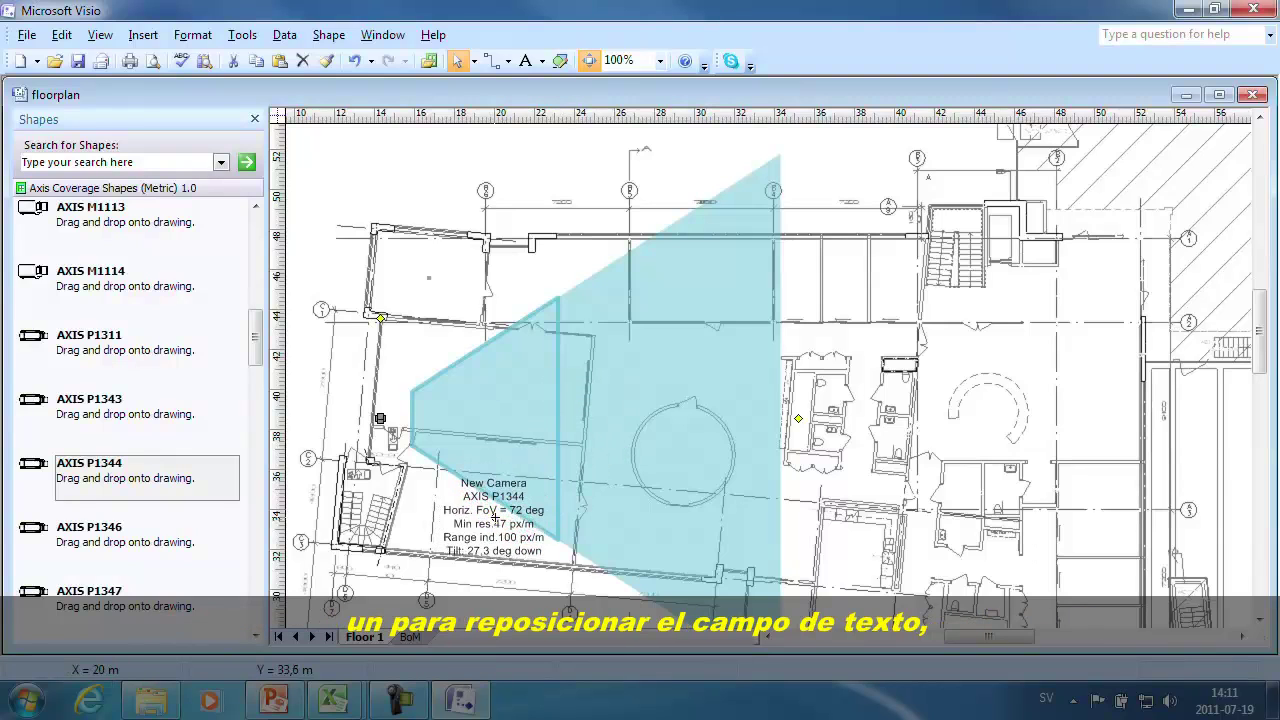
pyautogui.moveTo(422, 355)
pyautogui.mouseDown()
pyautogui.moveTo(466, 382)
pyautogui.moveTo(435, 375)
pyautogui.moveTo(434, 362)
pyautogui.mouseUp()
pyautogui.moveTo(798, 418); pyautogui.dragTo(595, 310)
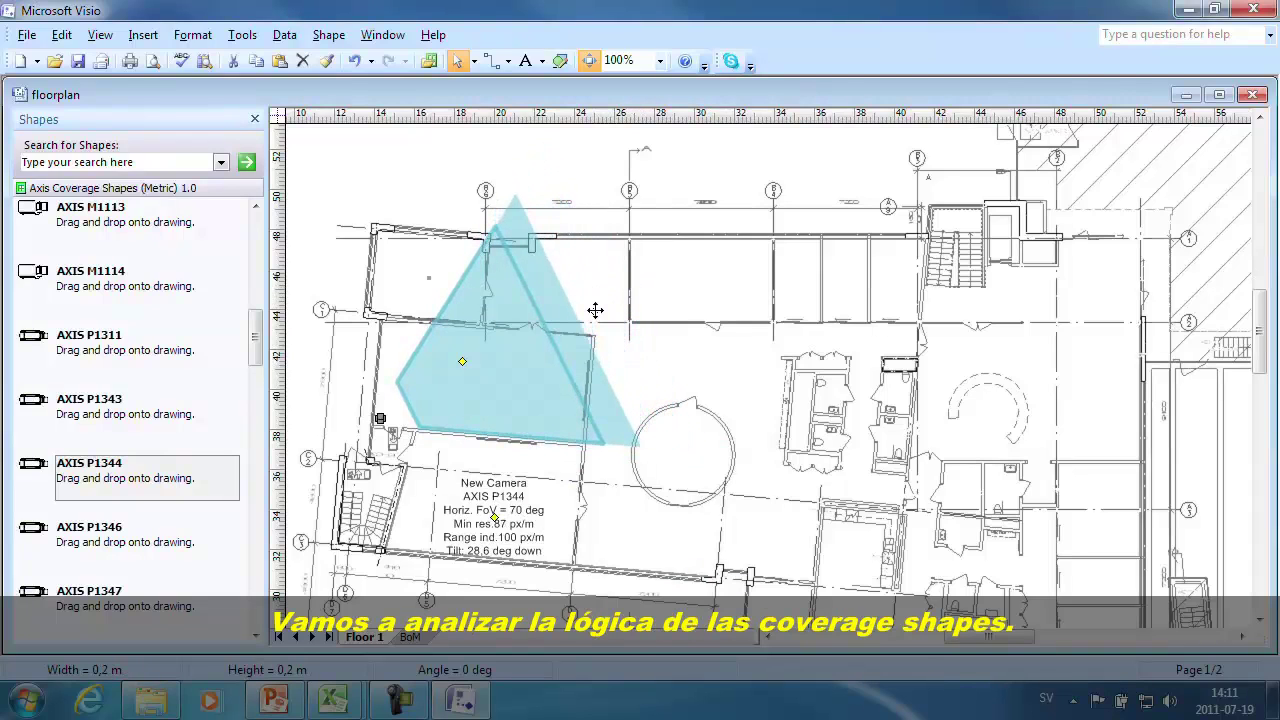
# Step: Review the AXIS P1344 camera's shape data without changing it, and slightly readjust the aim and range of its coverage
pyautogui.doubleClick(595, 310)
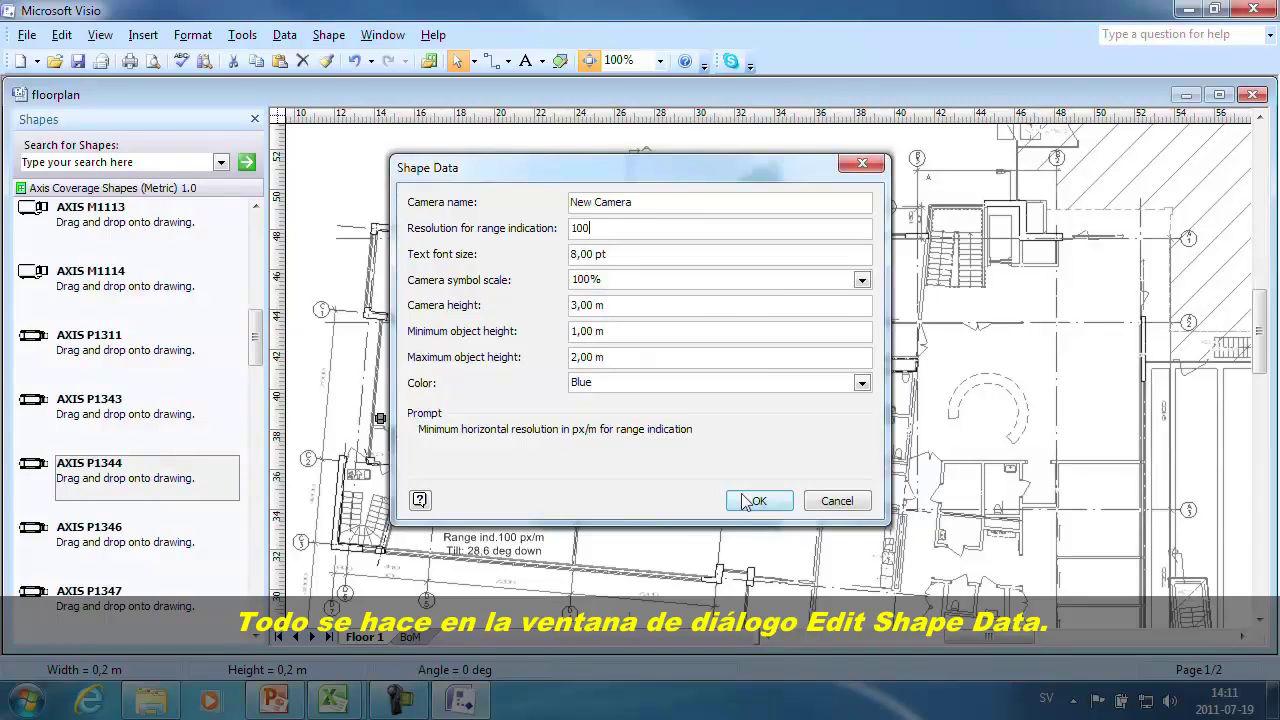
pyautogui.click(752, 501)
pyautogui.moveTo(595, 310)
pyautogui.mouseDown()
pyautogui.moveTo(725, 255)
pyautogui.moveTo(591, 306)
pyautogui.mouseUp()
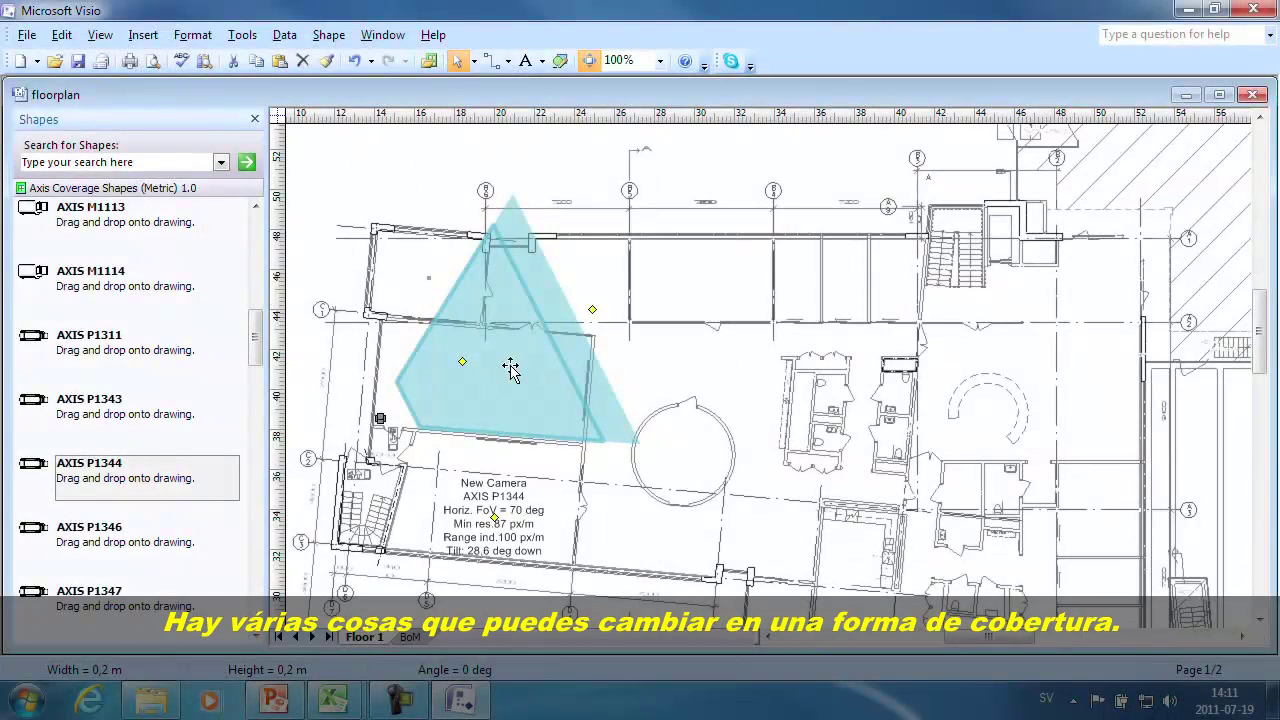
# Step: Switch the AXIS P1344 coverage to Horizontal FoV Visualization and back to the regular view
pyautogui.rightClick(510, 368)
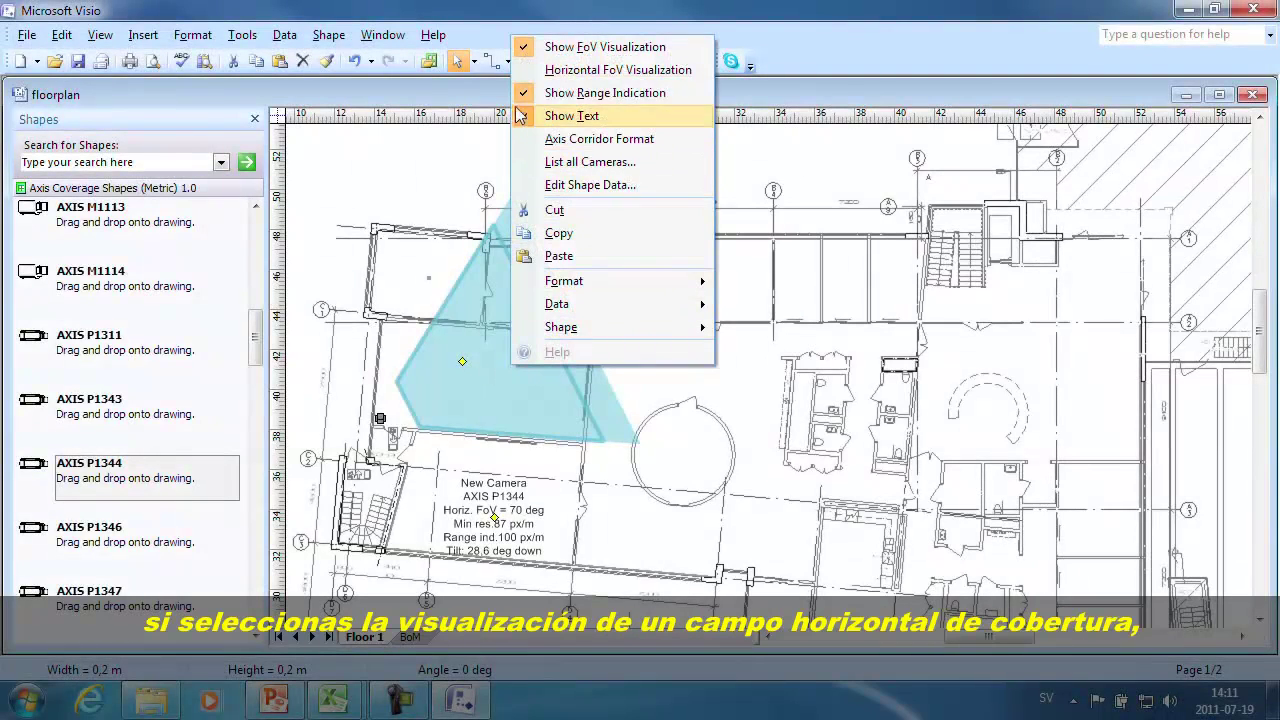
pyautogui.click(526, 69)
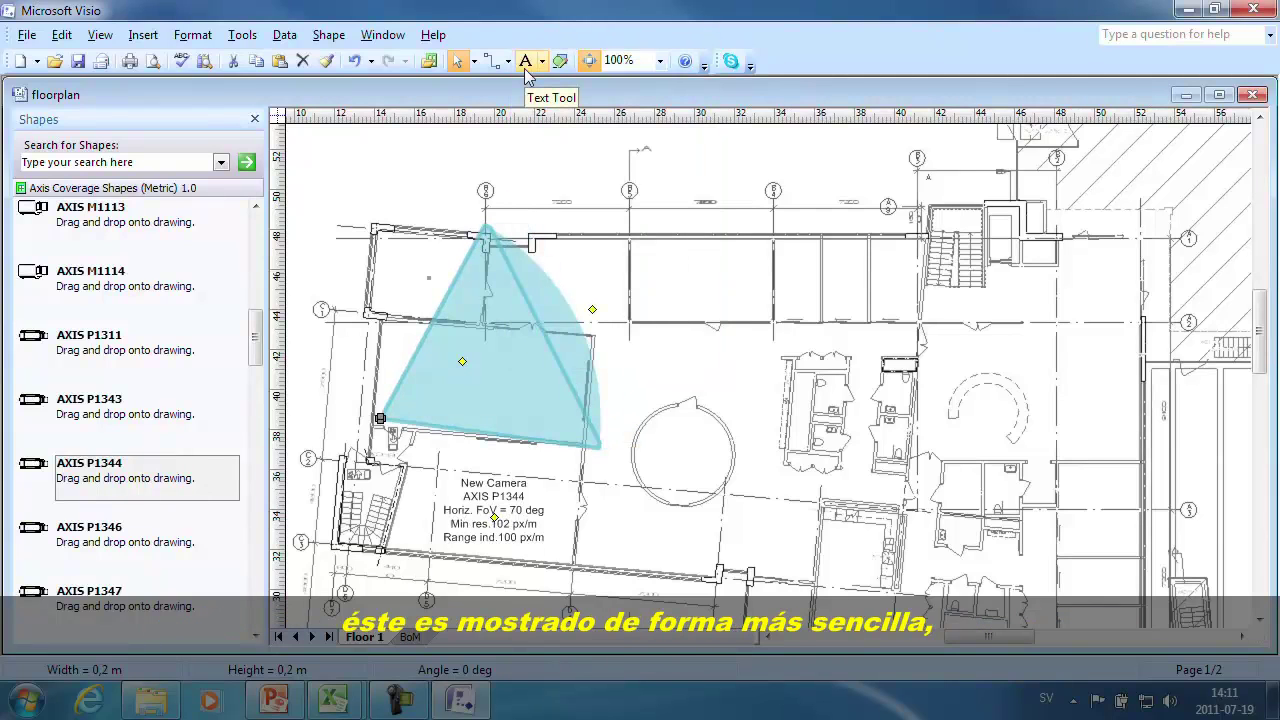
pyautogui.rightClick(519, 350)
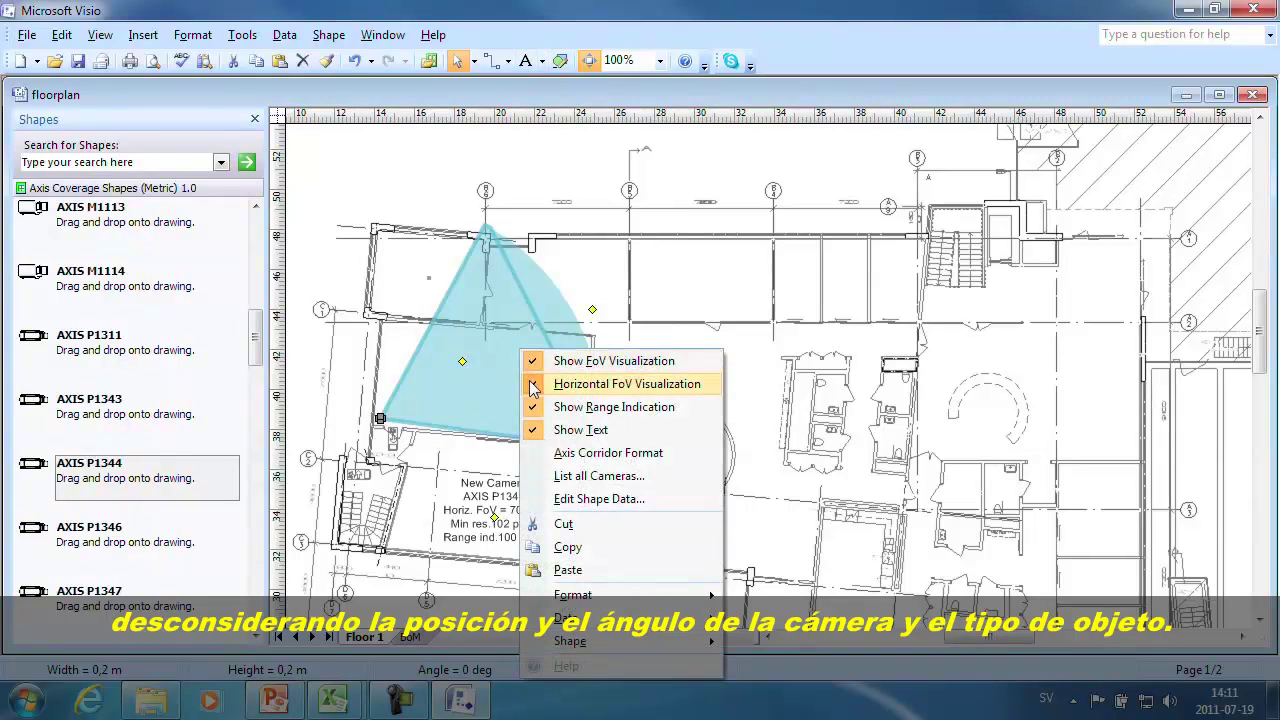
pyautogui.click(531, 385)
# Step: Turn on Axis Corridor Format for the AXIS P1344 camera and turn it off again
pyautogui.rightClick(530, 385)
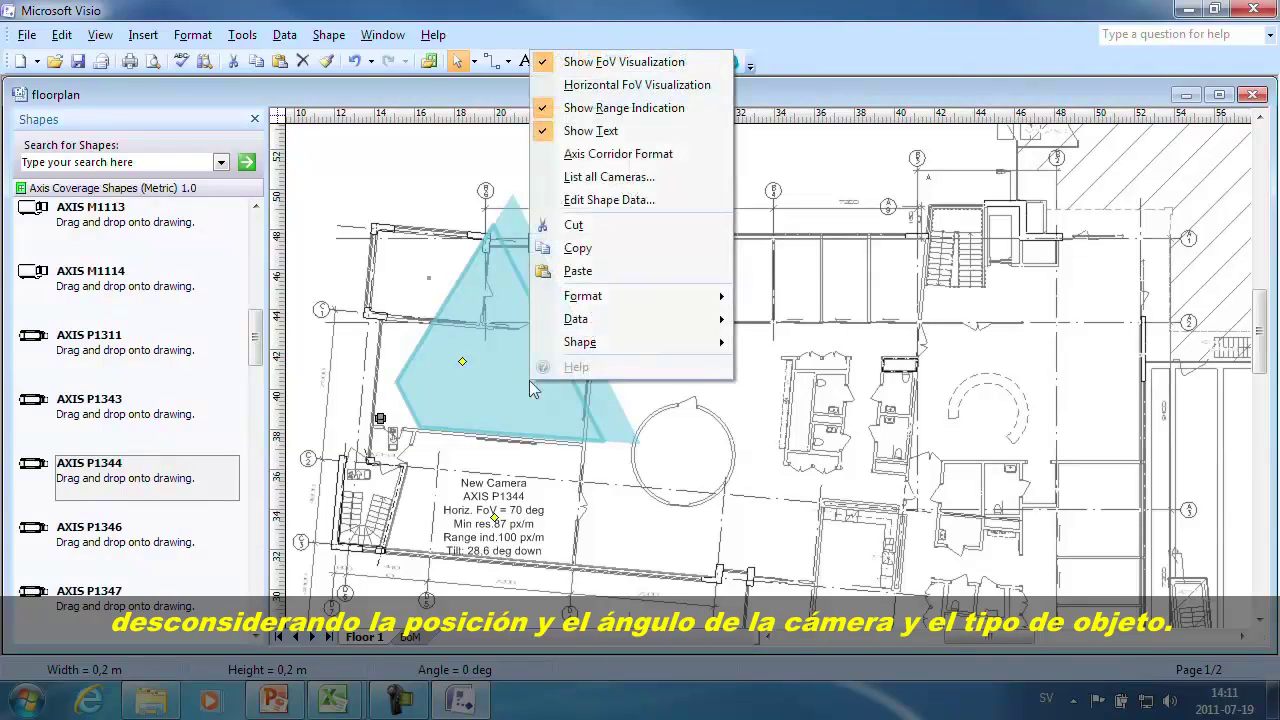
pyautogui.click(551, 155)
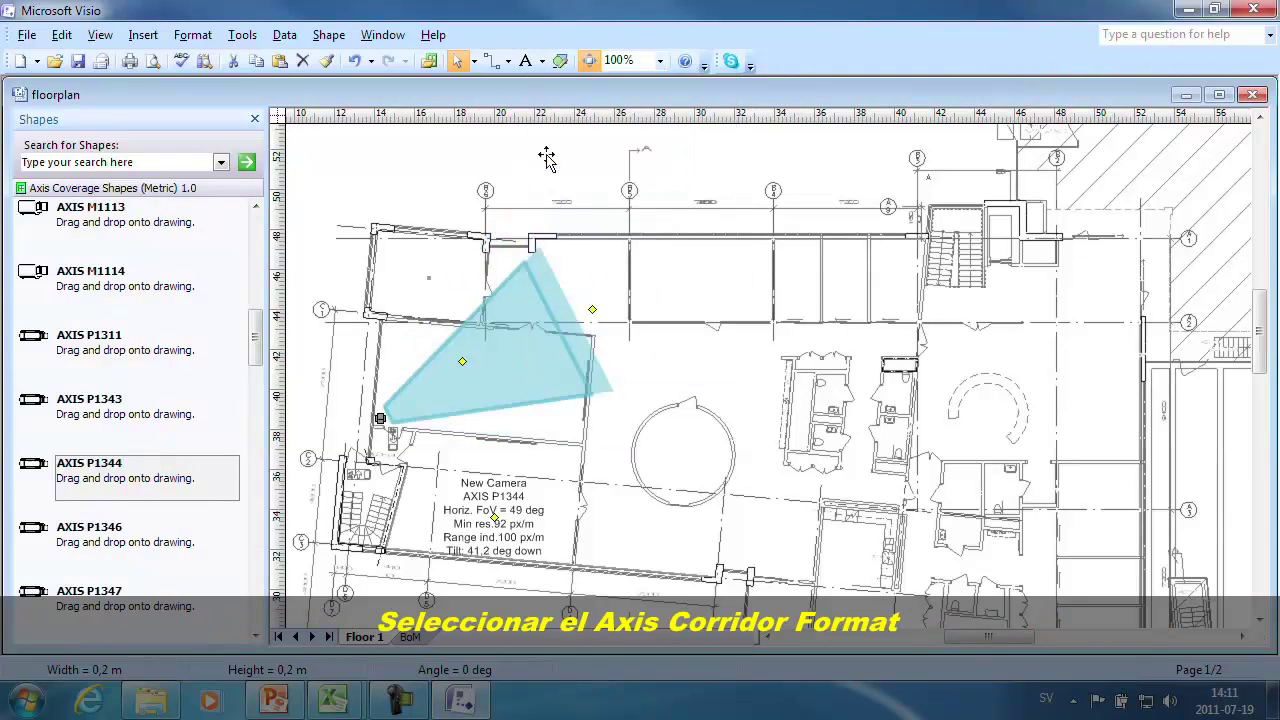
pyautogui.rightClick(522, 364)
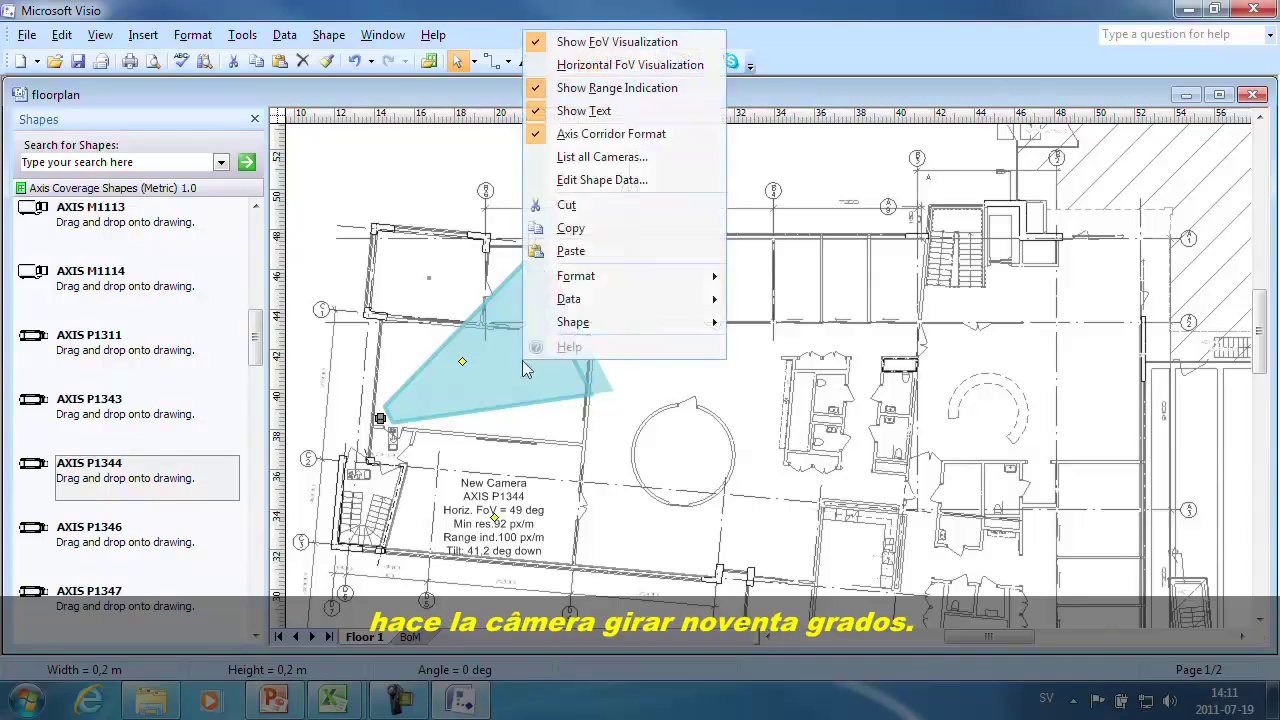
pyautogui.click(536, 136)
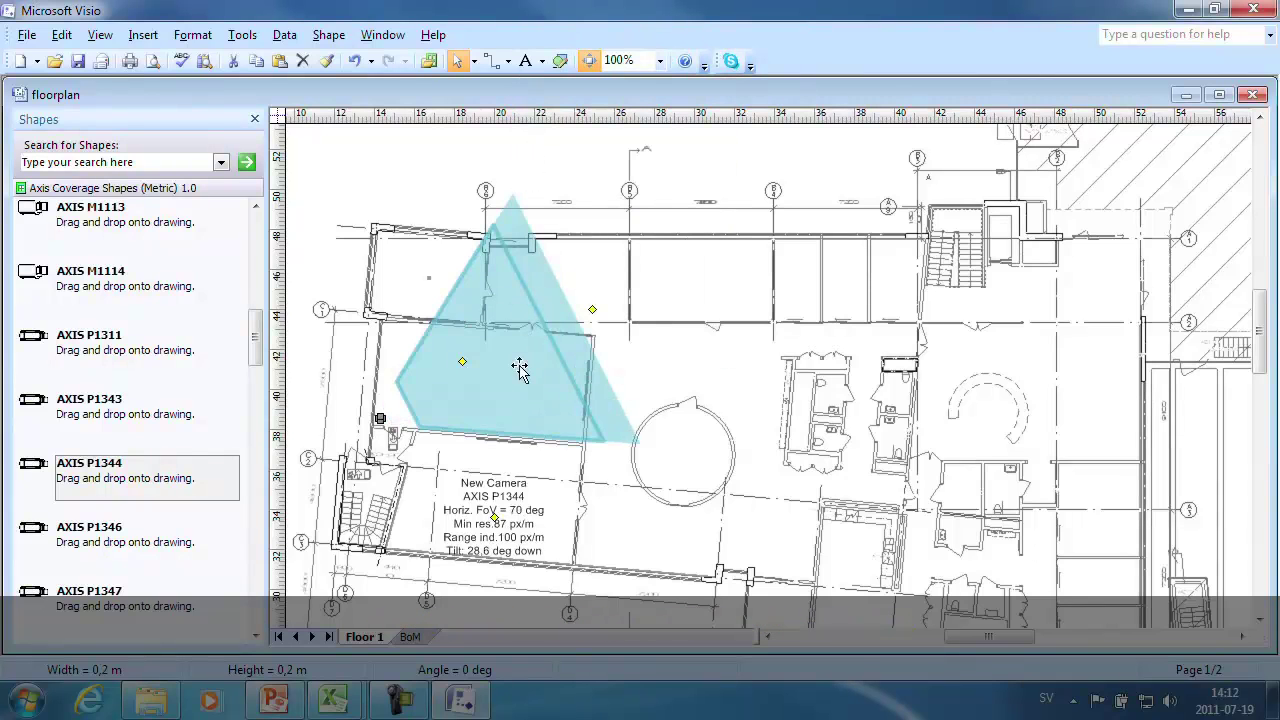
# Step: Set the AXIS P1344 camera's symbol scale to 1000% in its shape data
pyautogui.rightClick(520, 368)
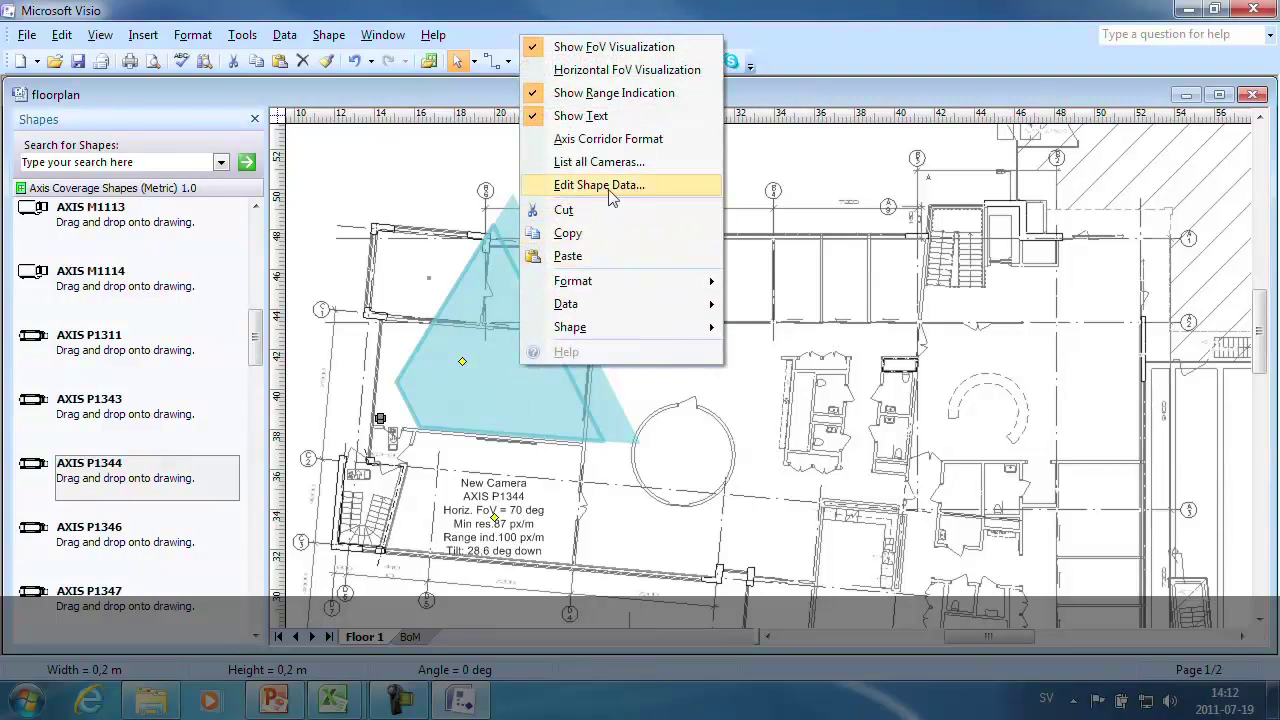
pyautogui.click(610, 186)
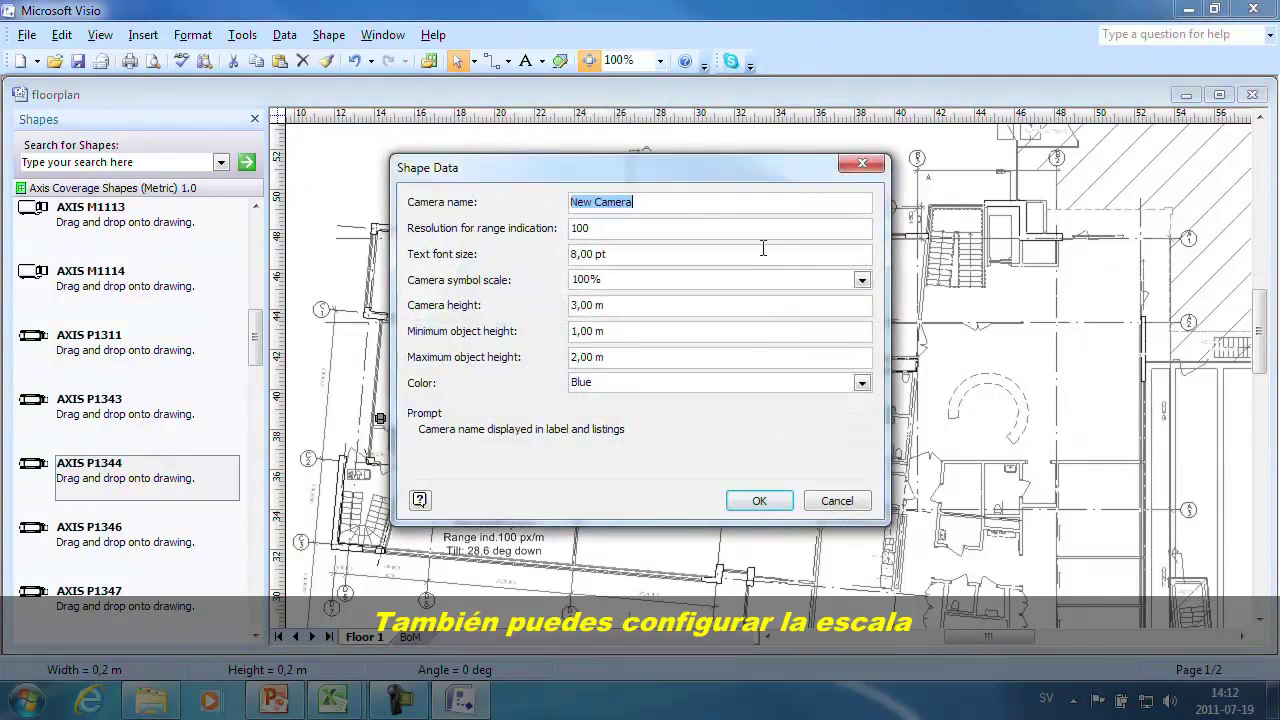
pyautogui.click(862, 281)
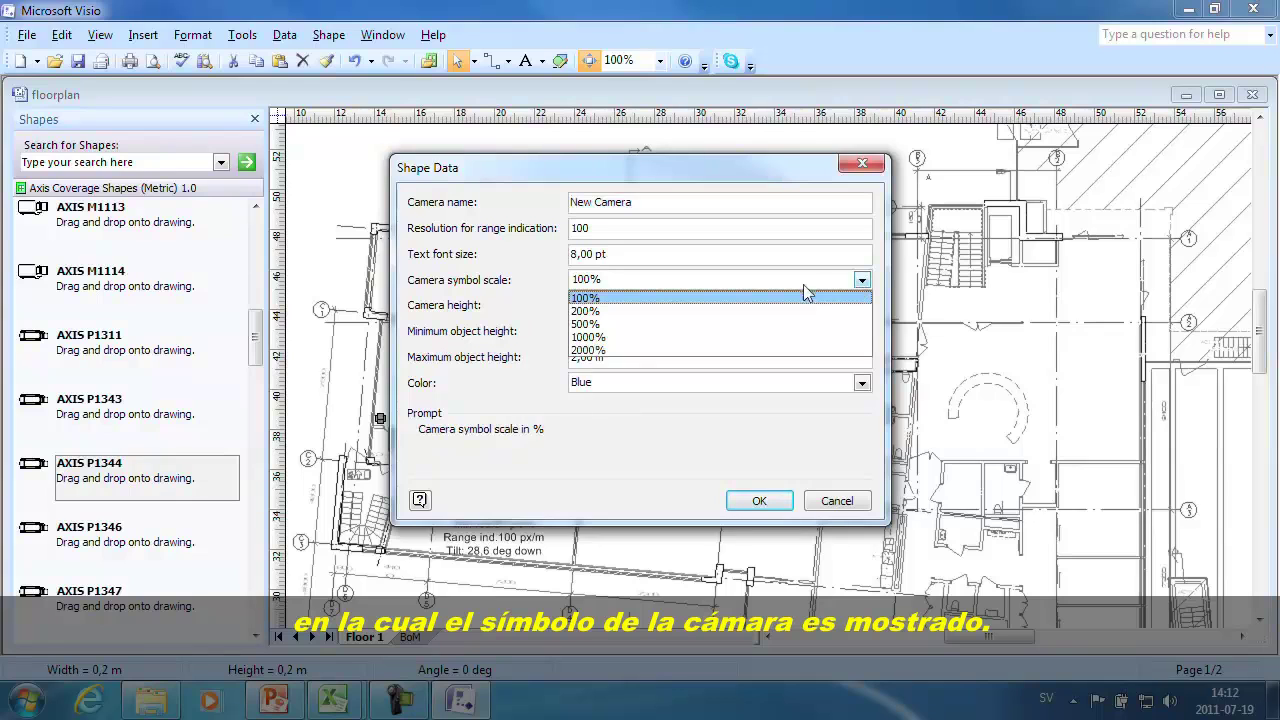
pyautogui.click(750, 337)
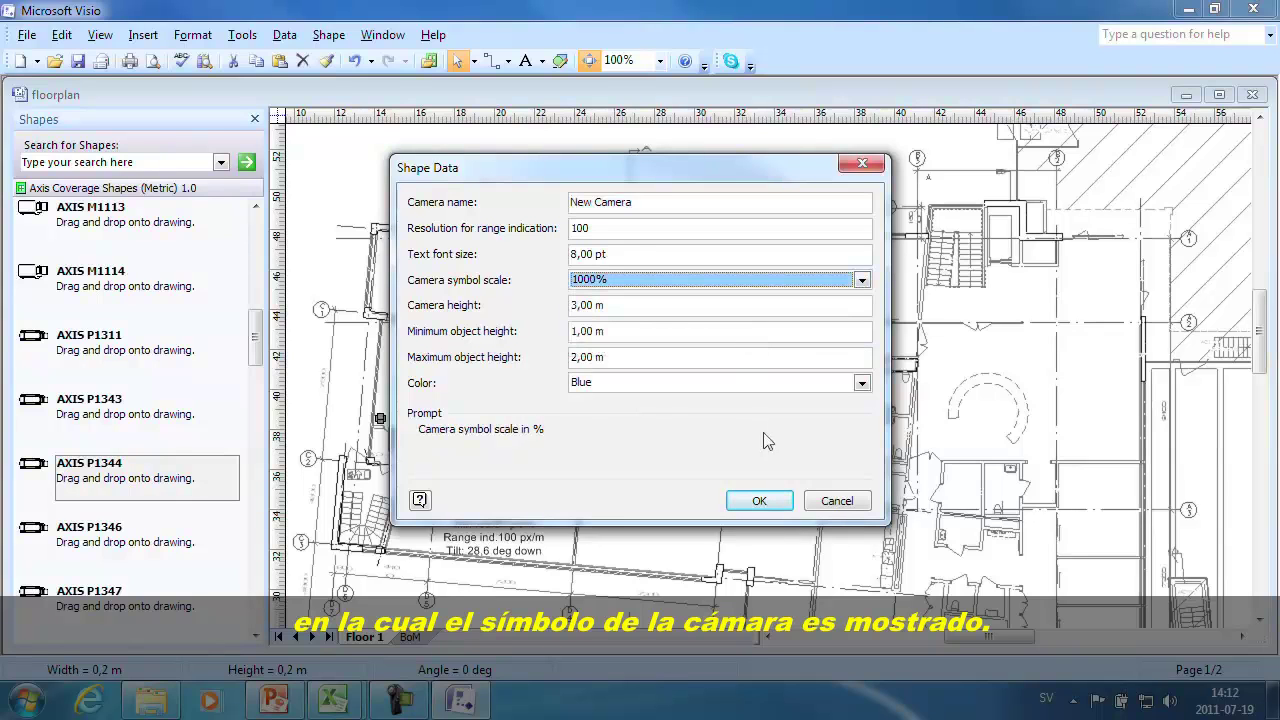
pyautogui.click(760, 500)
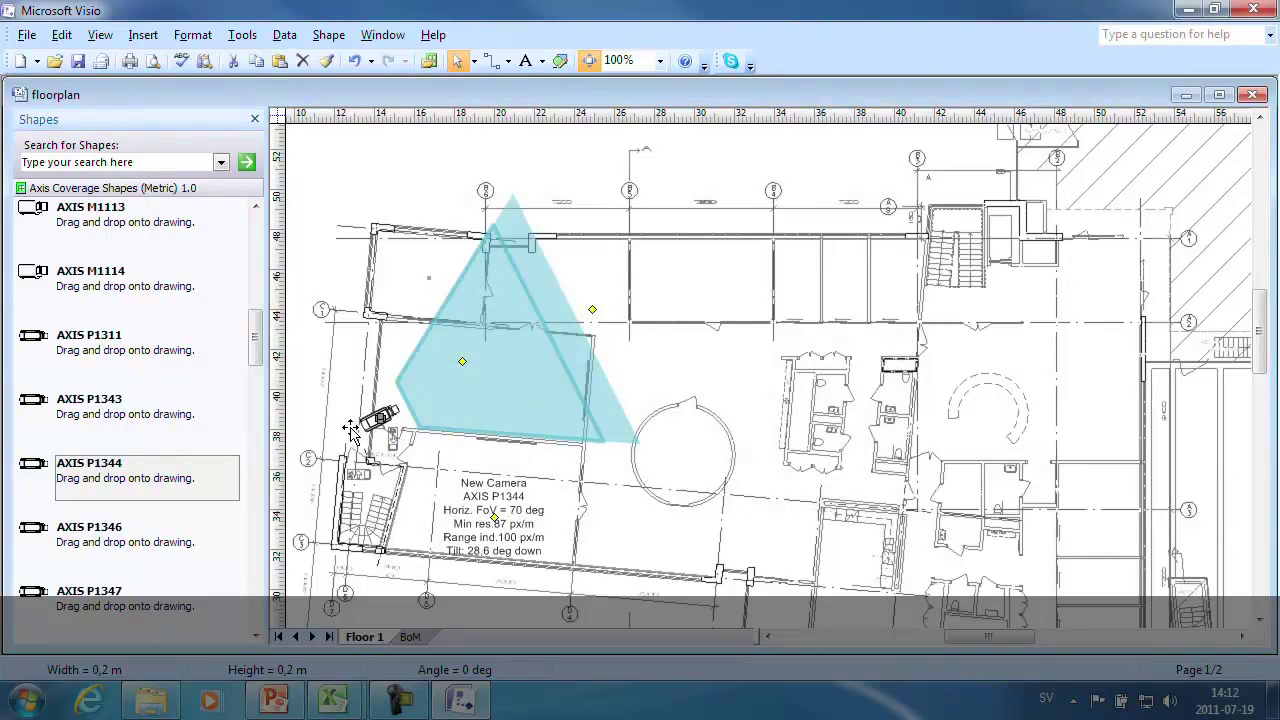
# Step: Place an AXIS Q6034 PTZ camera from the stencil in the open area just north of the round room
pyautogui.moveTo(256, 356); pyautogui.dragTo(258, 512)
pyautogui.scroll(-5, 255, 558)
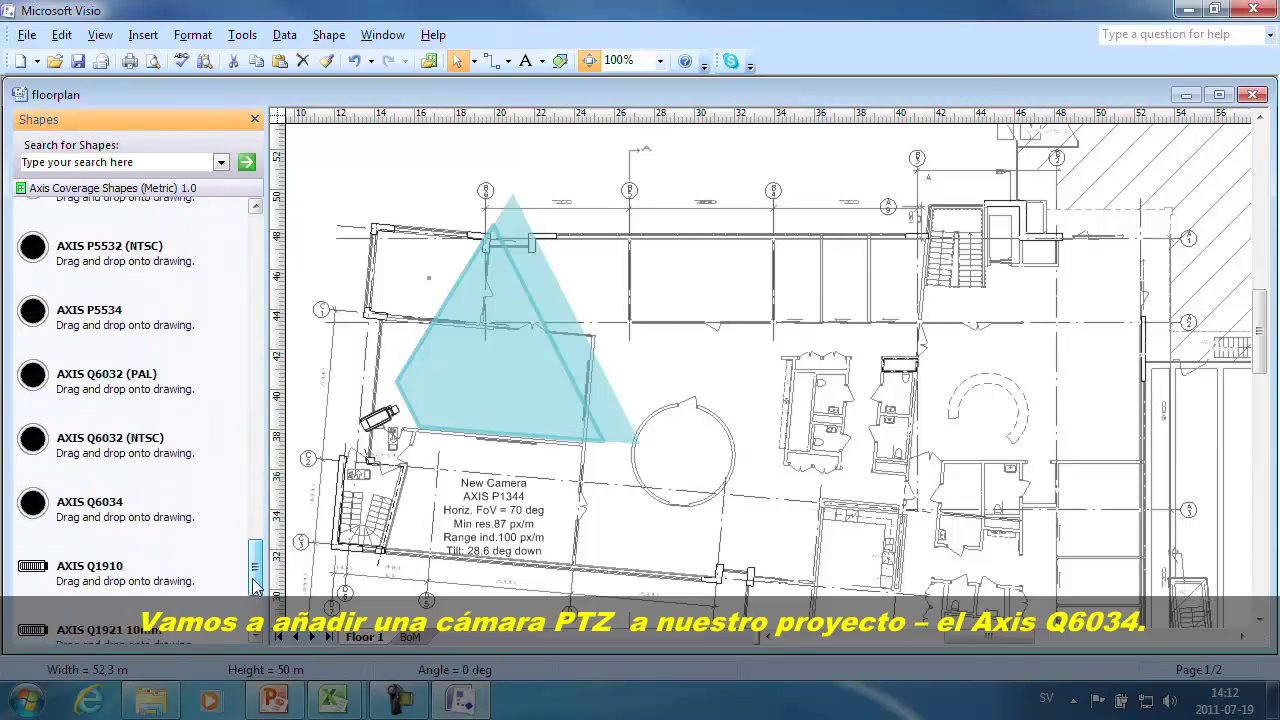
pyautogui.moveTo(60, 432); pyautogui.dragTo(703, 331)
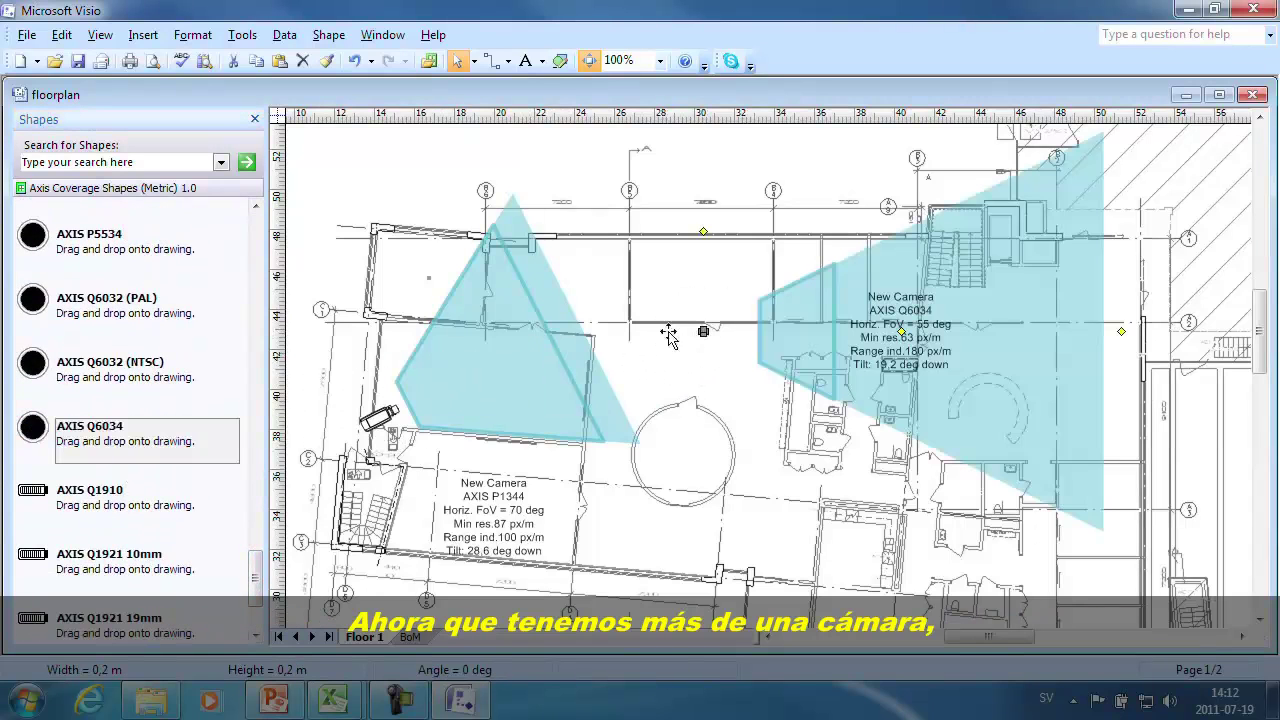
# Step: Name the AXIS P1344 camera "Conference room" in its shape data
pyautogui.rightClick(489, 365)
pyautogui.click(546, 178)
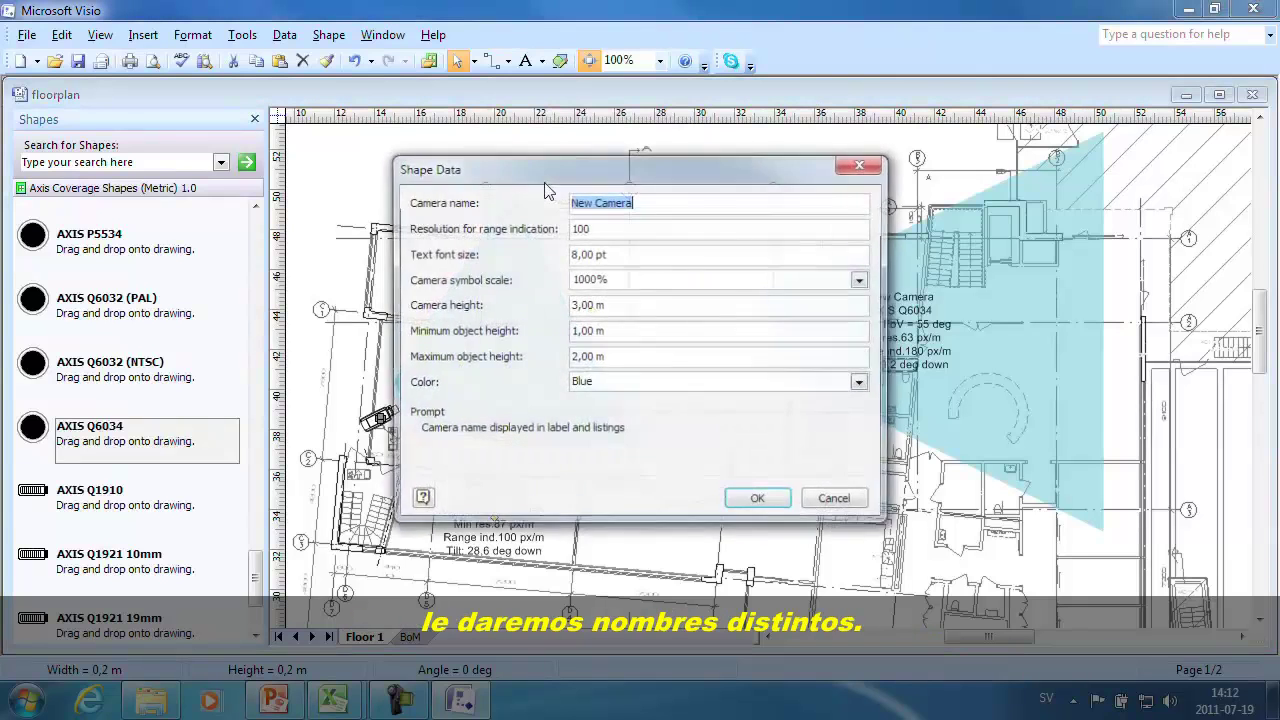
pyautogui.write('Conference room')
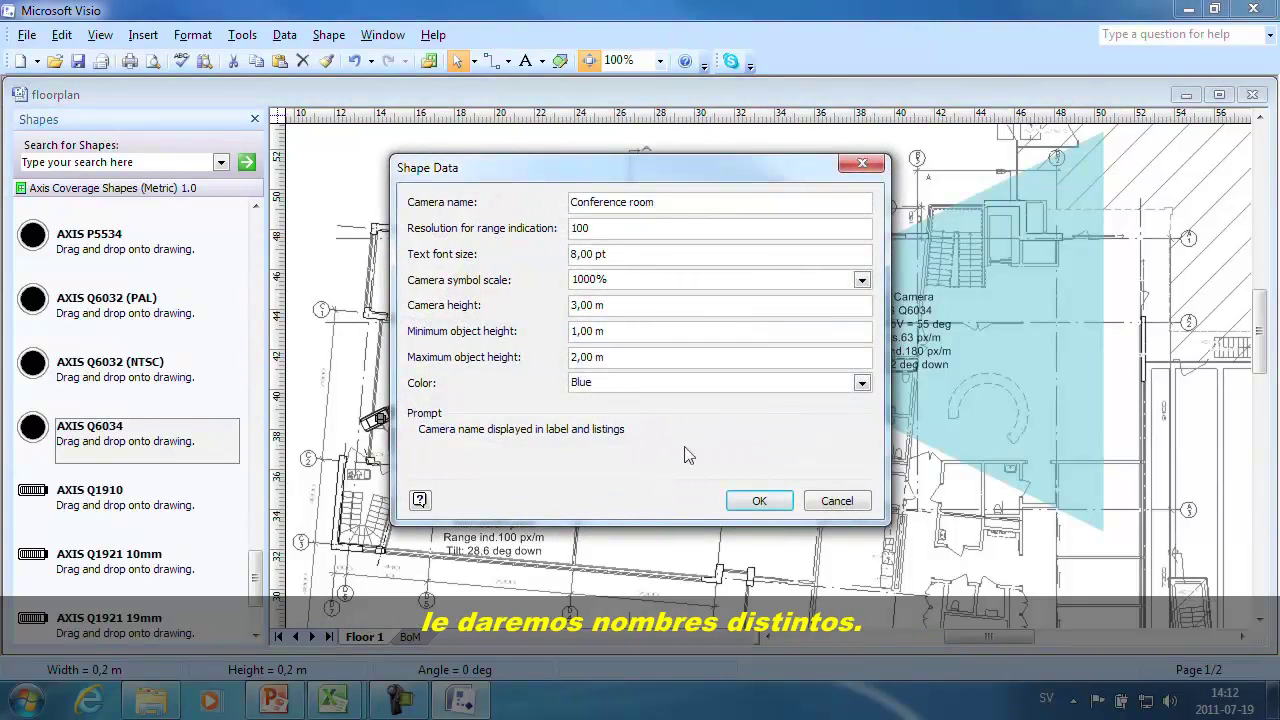
pyautogui.click(759, 500)
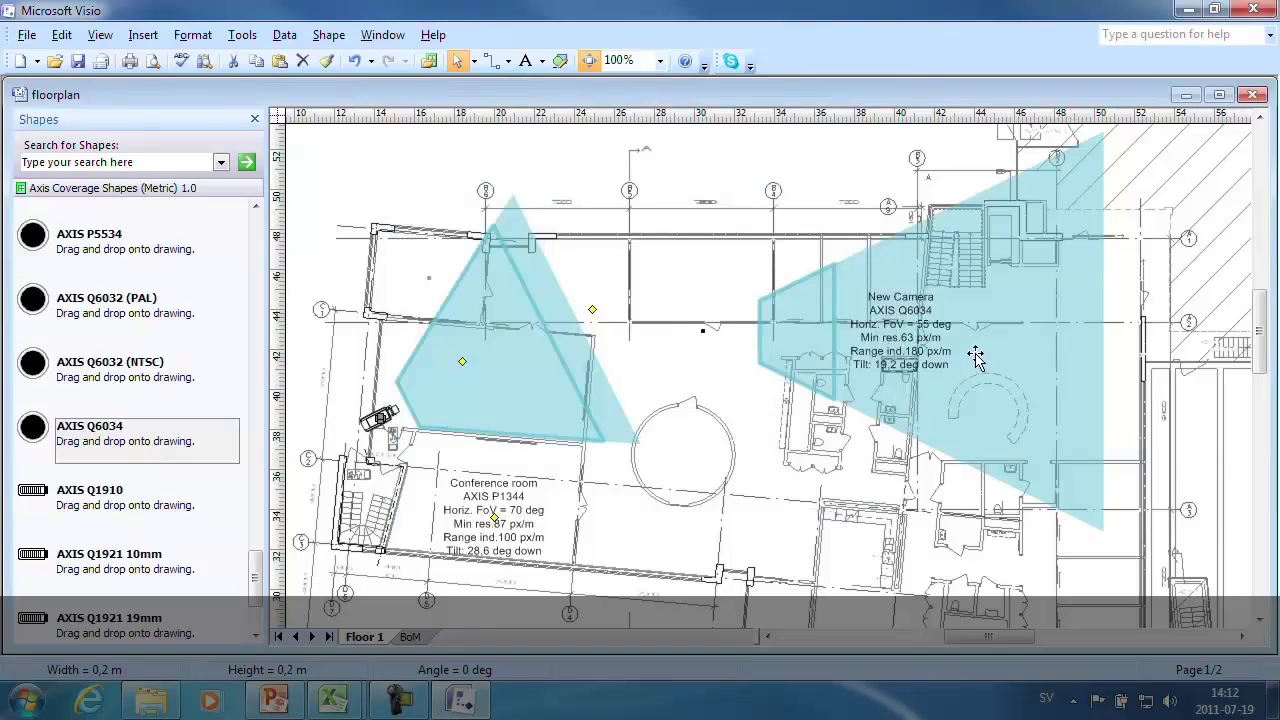
# Step: Name the AXIS Q6034 camera "Lounge area" and set its coverage color to Purple in its shape data
pyautogui.rightClick(978, 328)
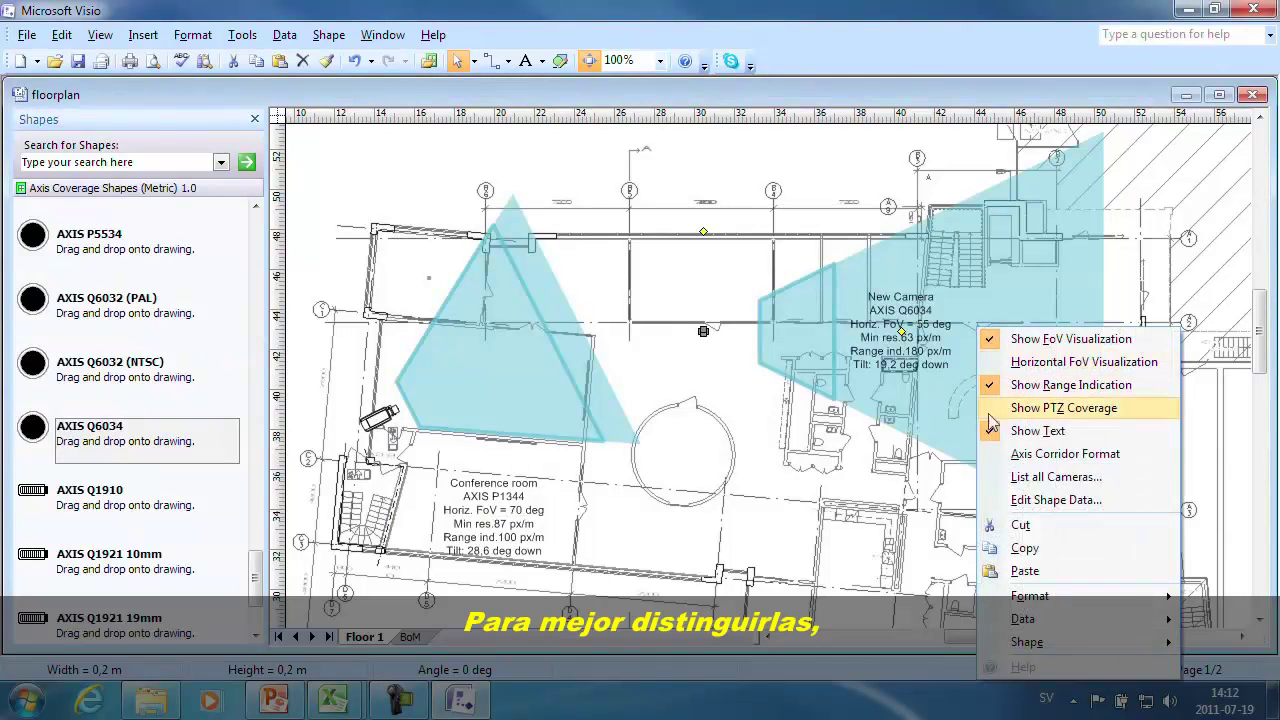
pyautogui.click(1018, 500)
pyautogui.write('Lounge area')
pyautogui.click(862, 384)
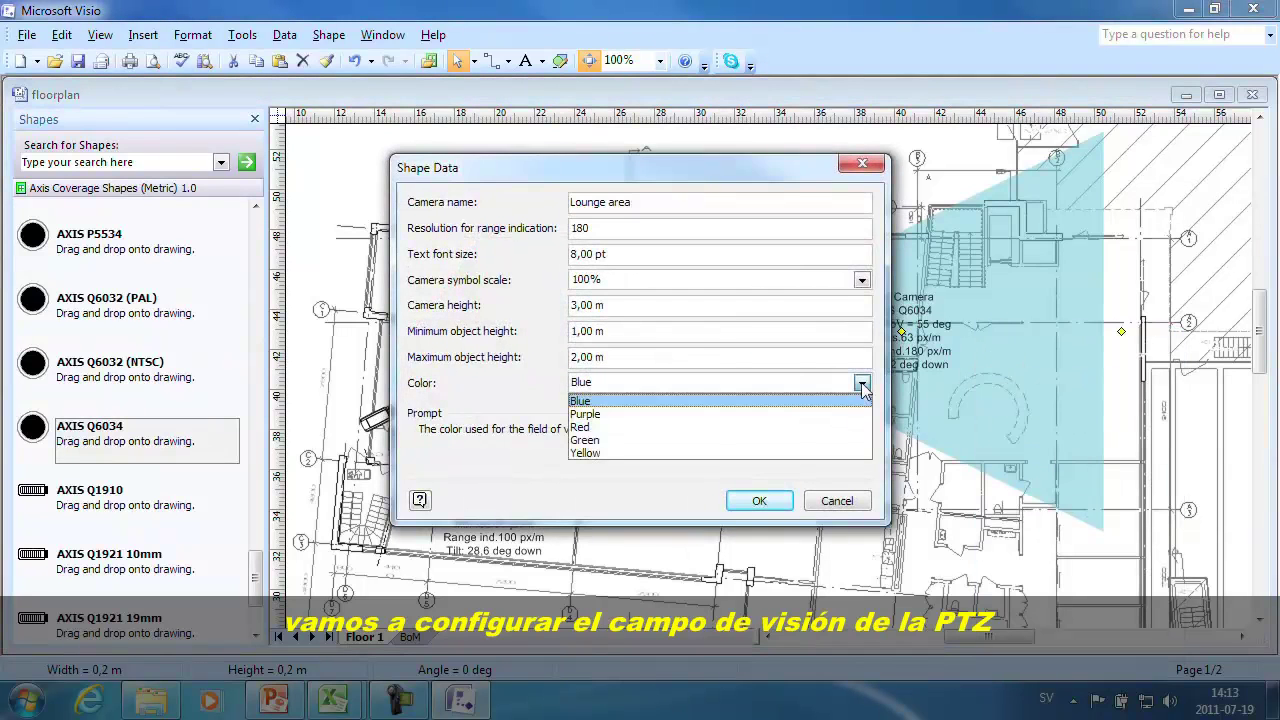
pyautogui.click(836, 414)
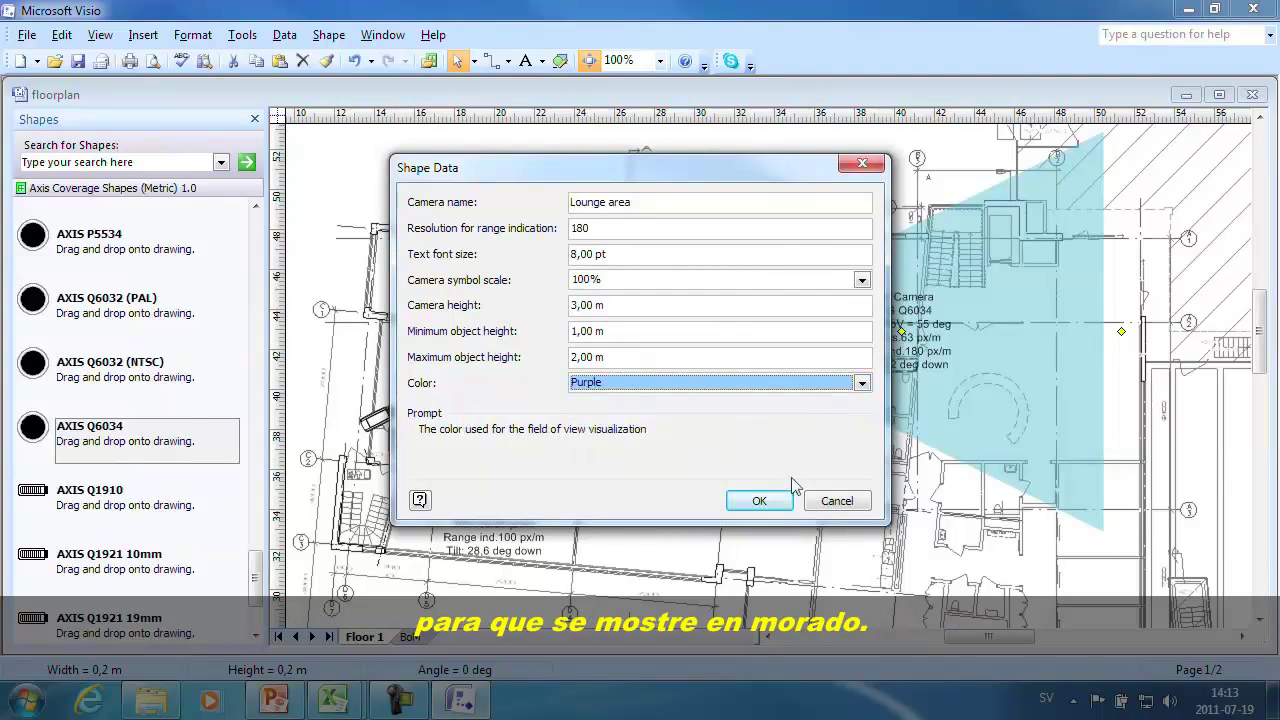
pyautogui.click(773, 506)
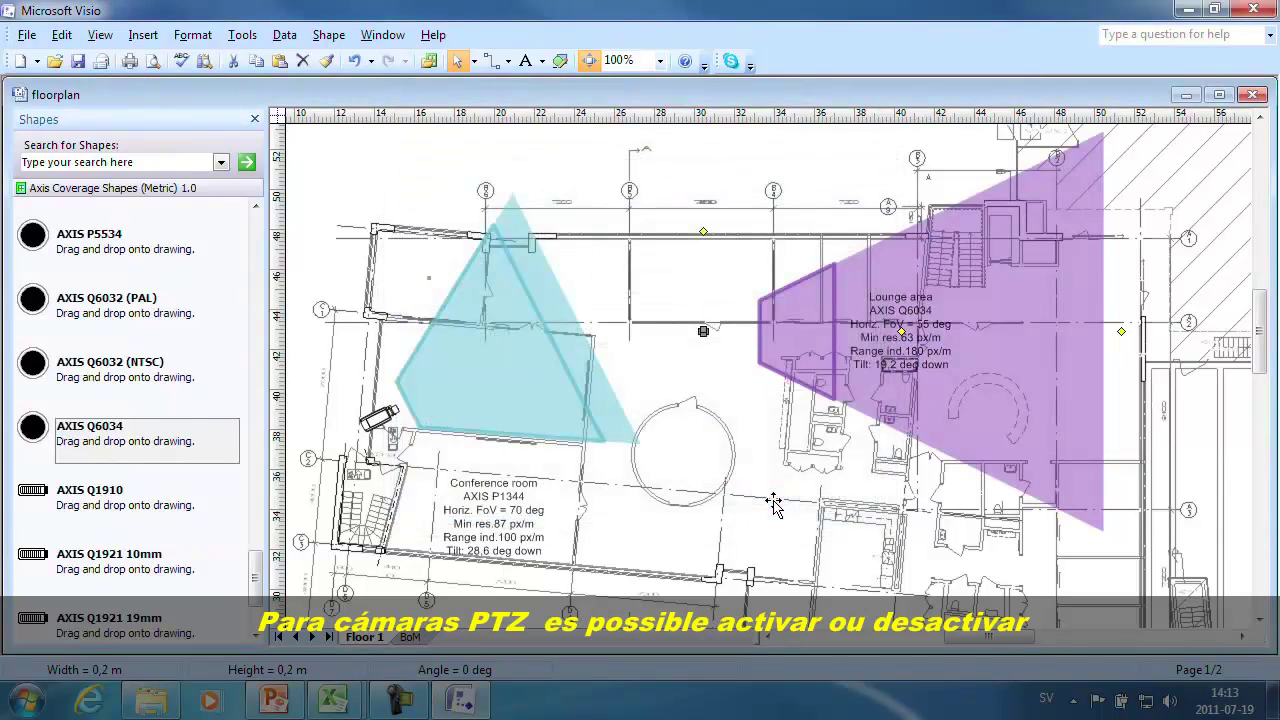
# Step: Show PTZ coverage for the Lounge area camera, and pull its view target in beside the restrooms' west wall and its label onto the round room
pyautogui.rightClick(864, 381)
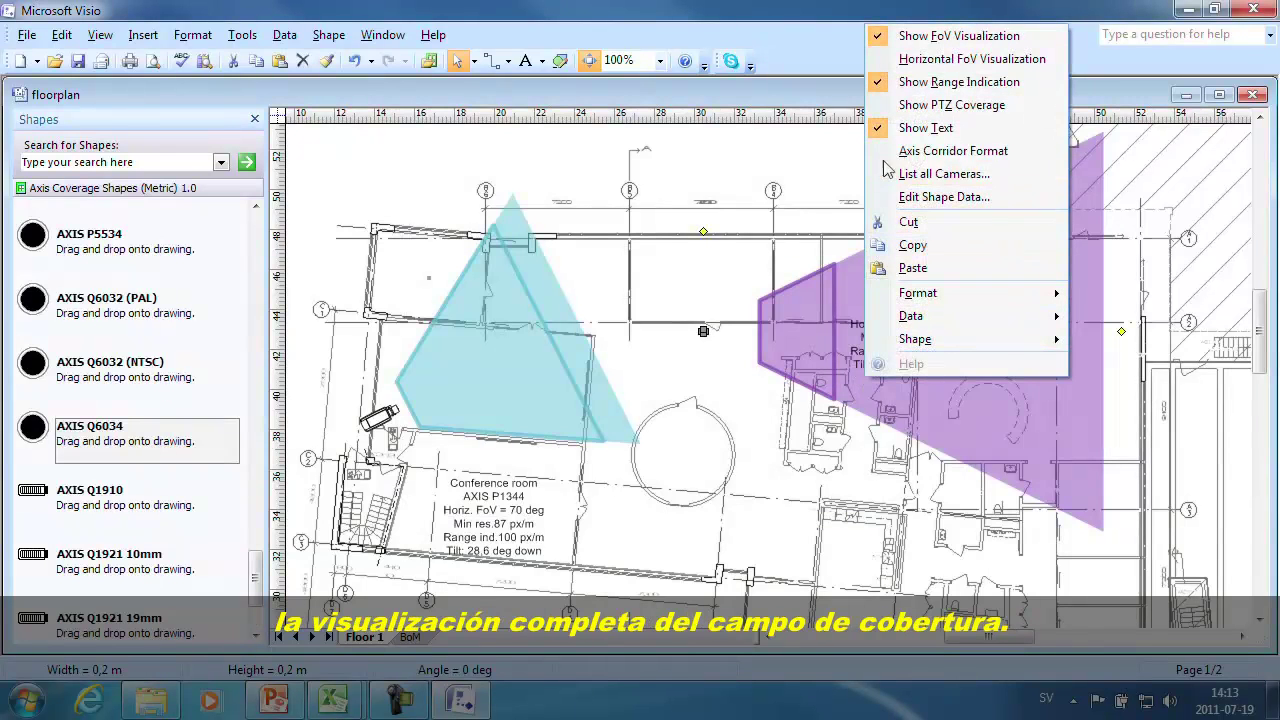
pyautogui.click(885, 106)
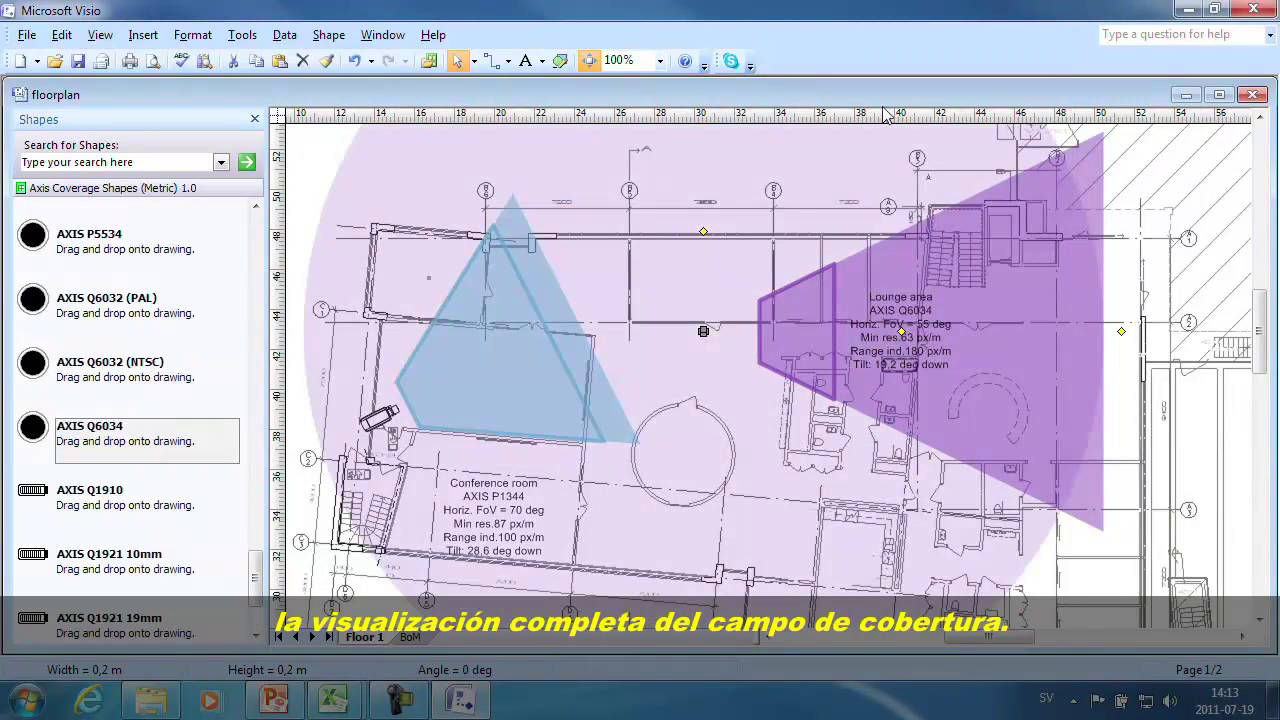
pyautogui.moveTo(1115, 337); pyautogui.dragTo(791, 362)
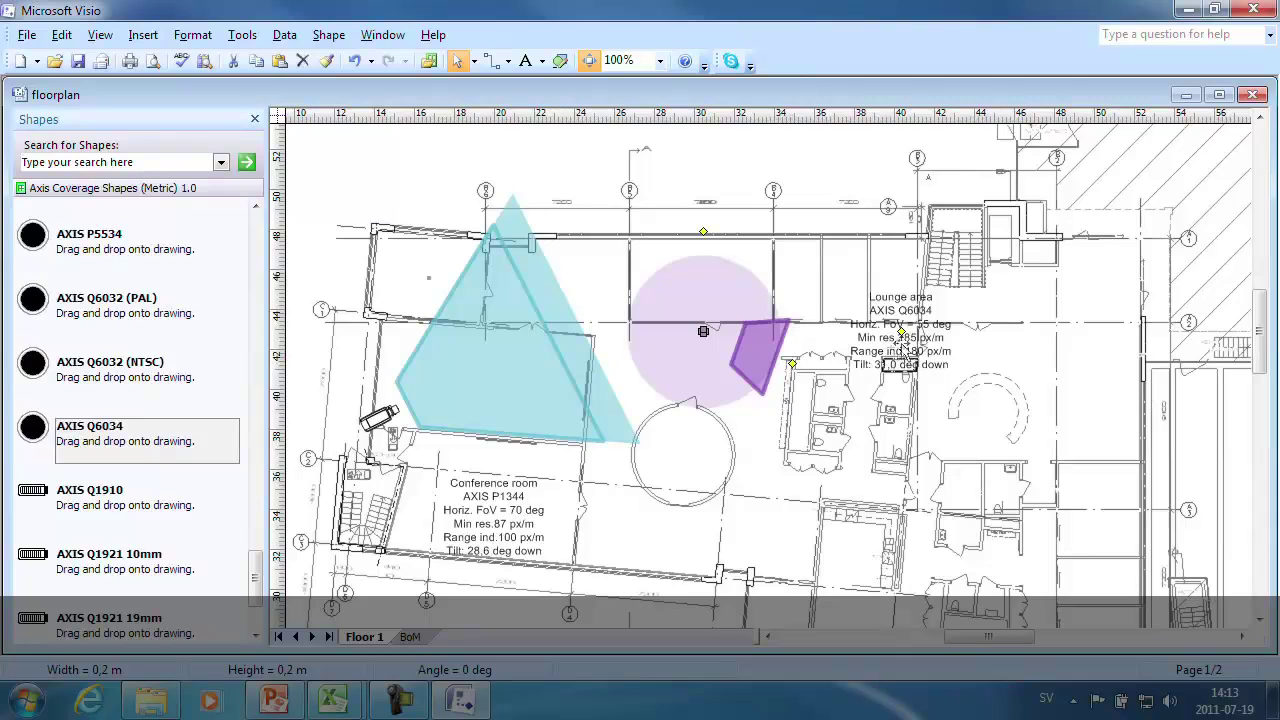
pyautogui.moveTo(903, 330); pyautogui.dragTo(698, 448)
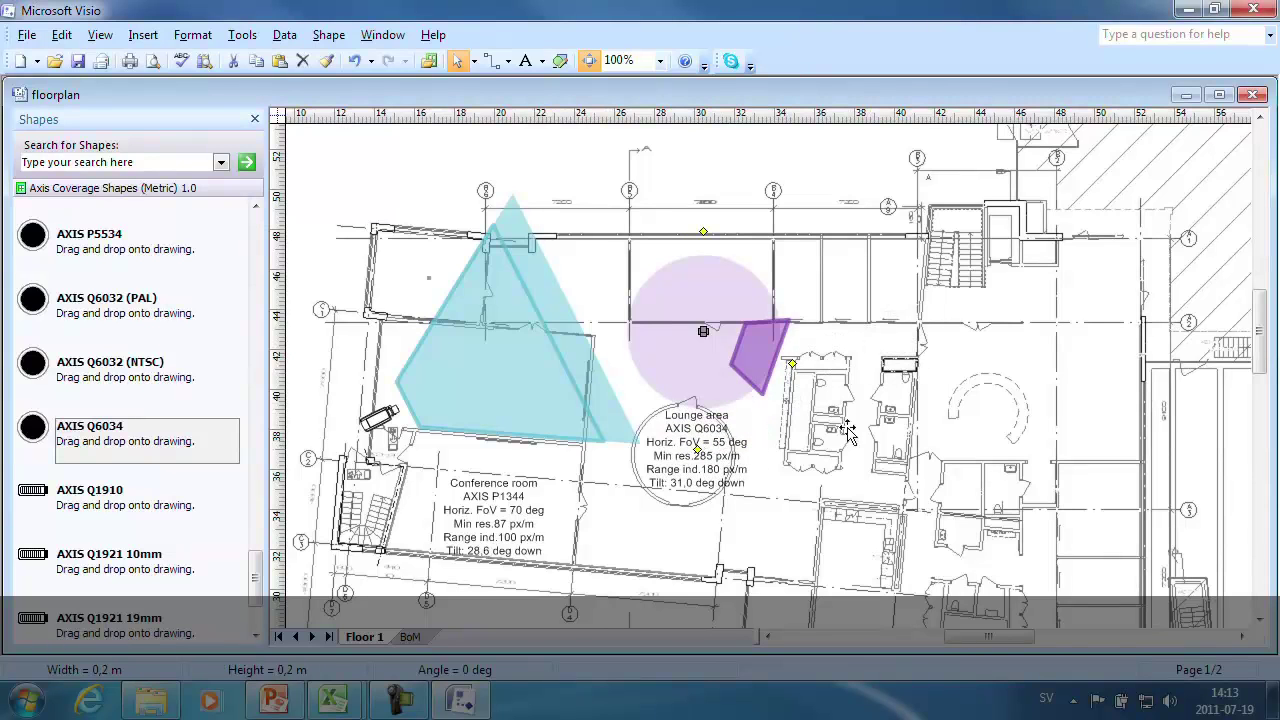
# Step: Place an Axis Product Listing in the blank area south of the Conference room and enlarge it to about 19 by 7.7 m
pyautogui.moveTo(1265, 345); pyautogui.dragTo(1268, 398)
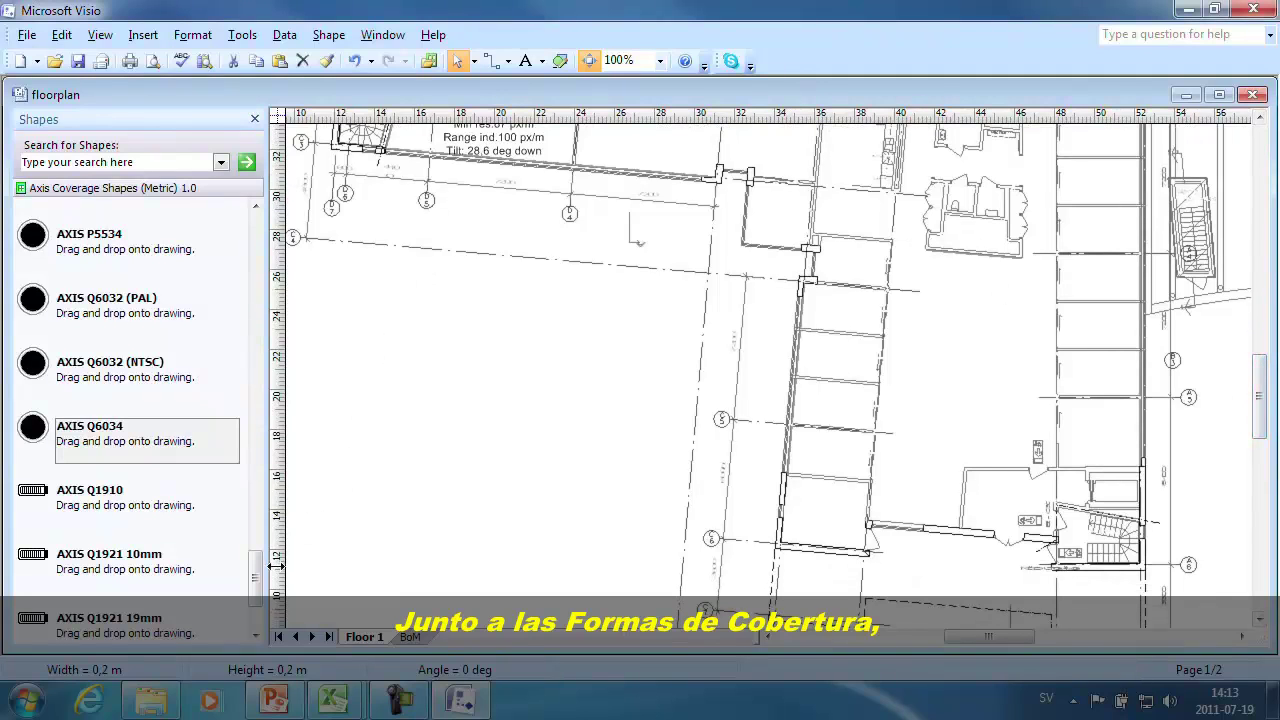
pyautogui.scroll(15, 237, 420)
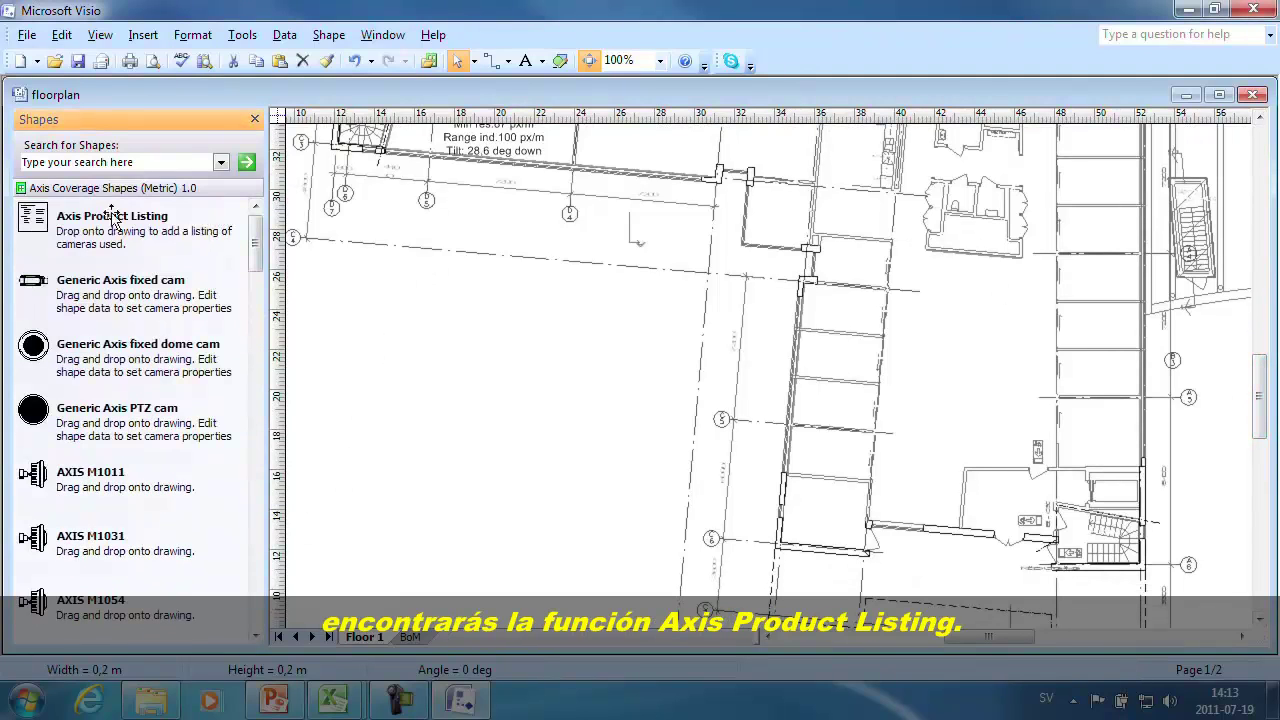
pyautogui.moveTo(89, 228); pyautogui.dragTo(405, 352)
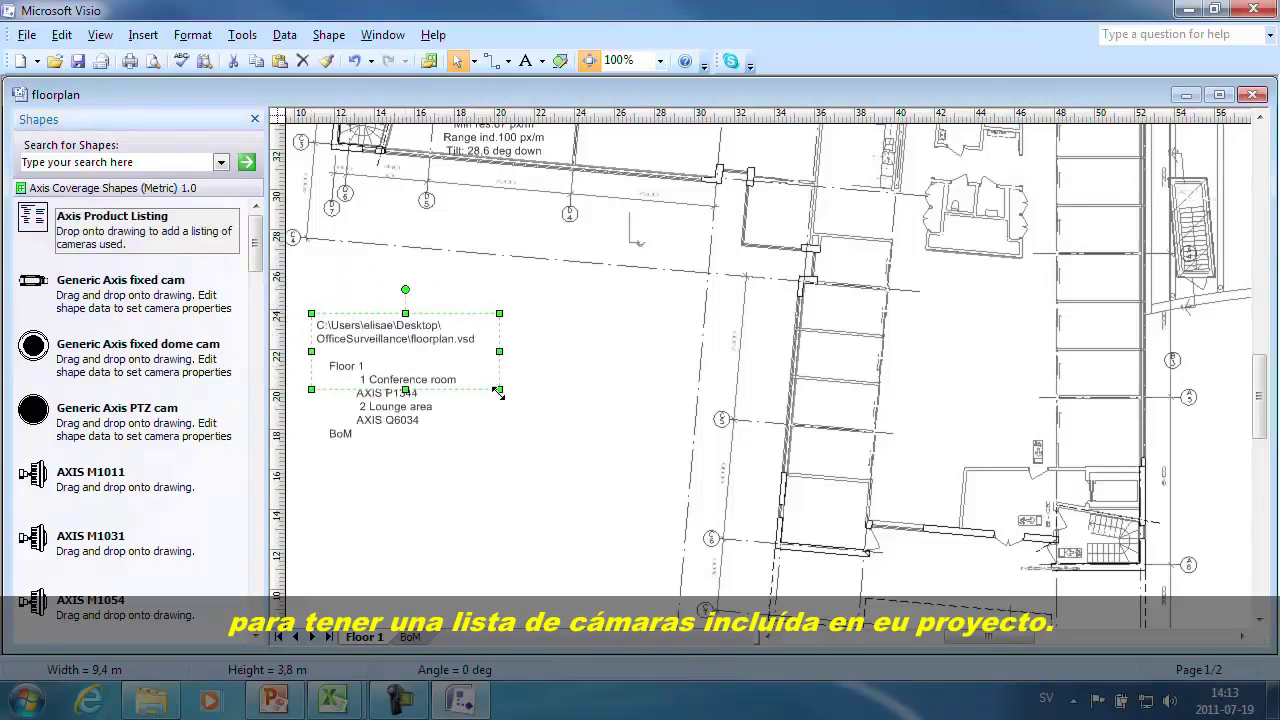
pyautogui.moveTo(499, 390); pyautogui.dragTo(644, 467)
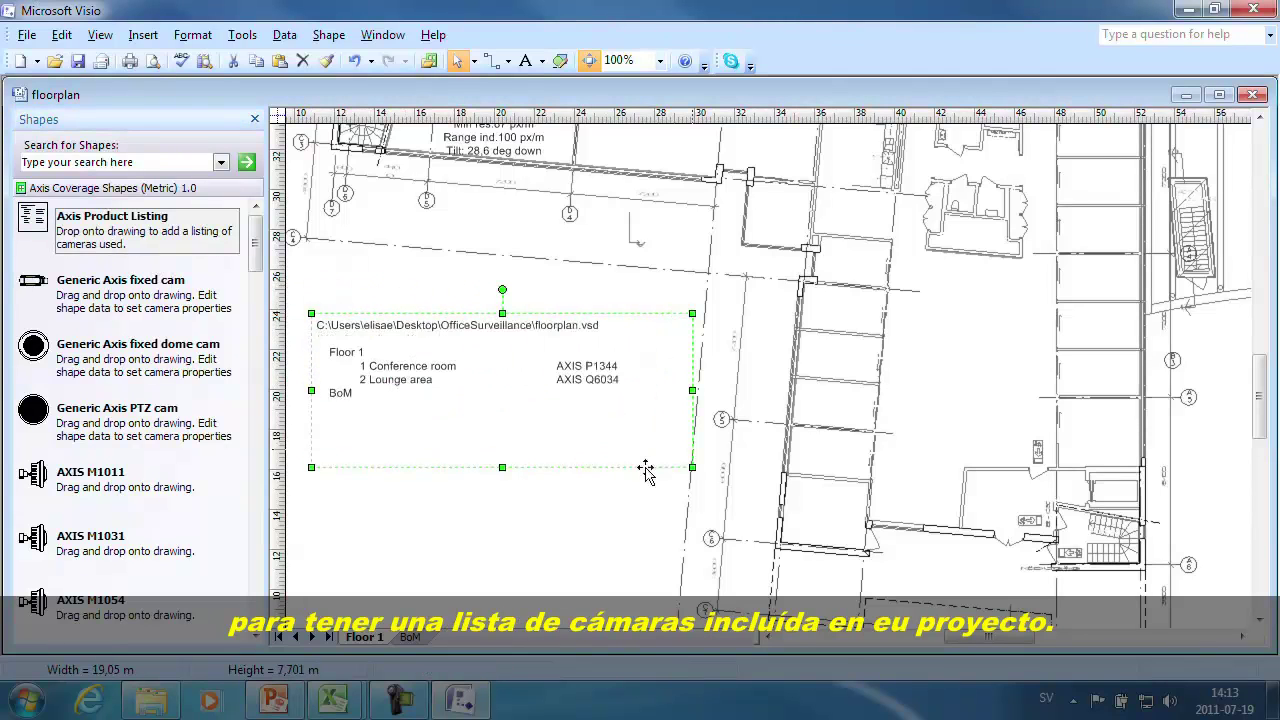
pyautogui.click(545, 514)
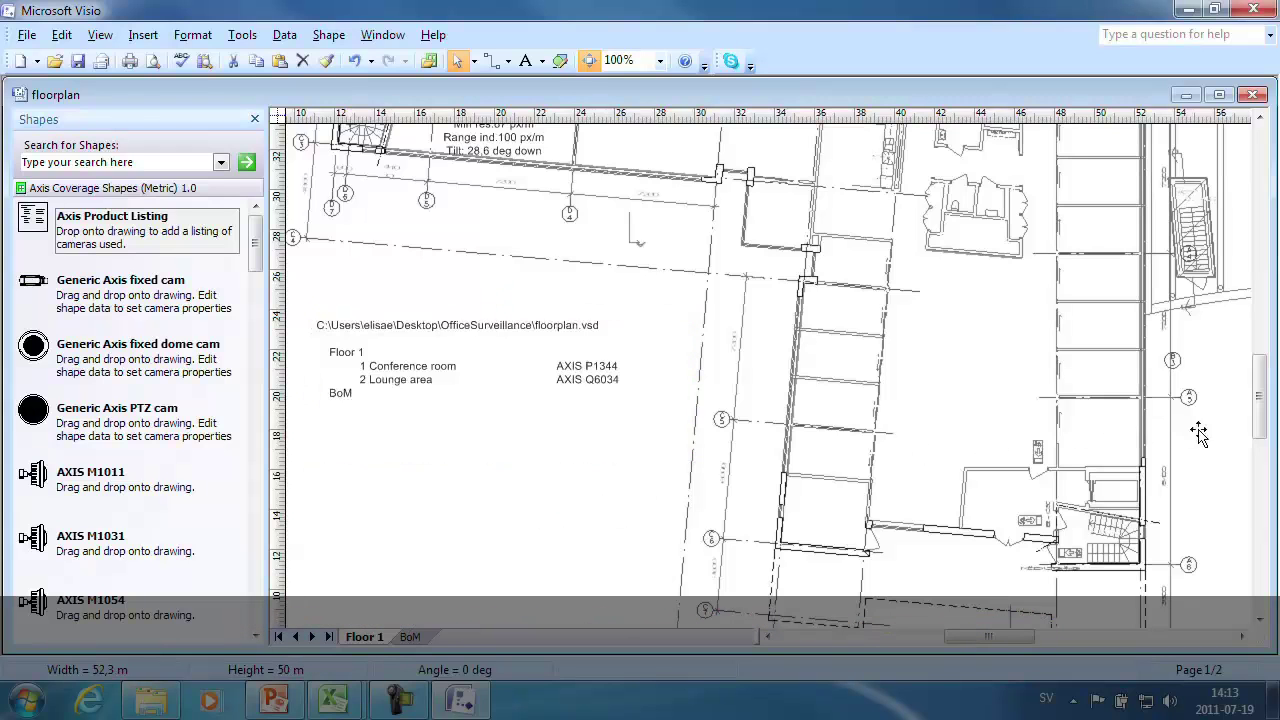
# Step: Move the North entrance AXIS M5014 camera from the restrooms to the building's northeast area, east of the stairs
pyautogui.moveTo(1261, 428); pyautogui.dragTo(1271, 343)
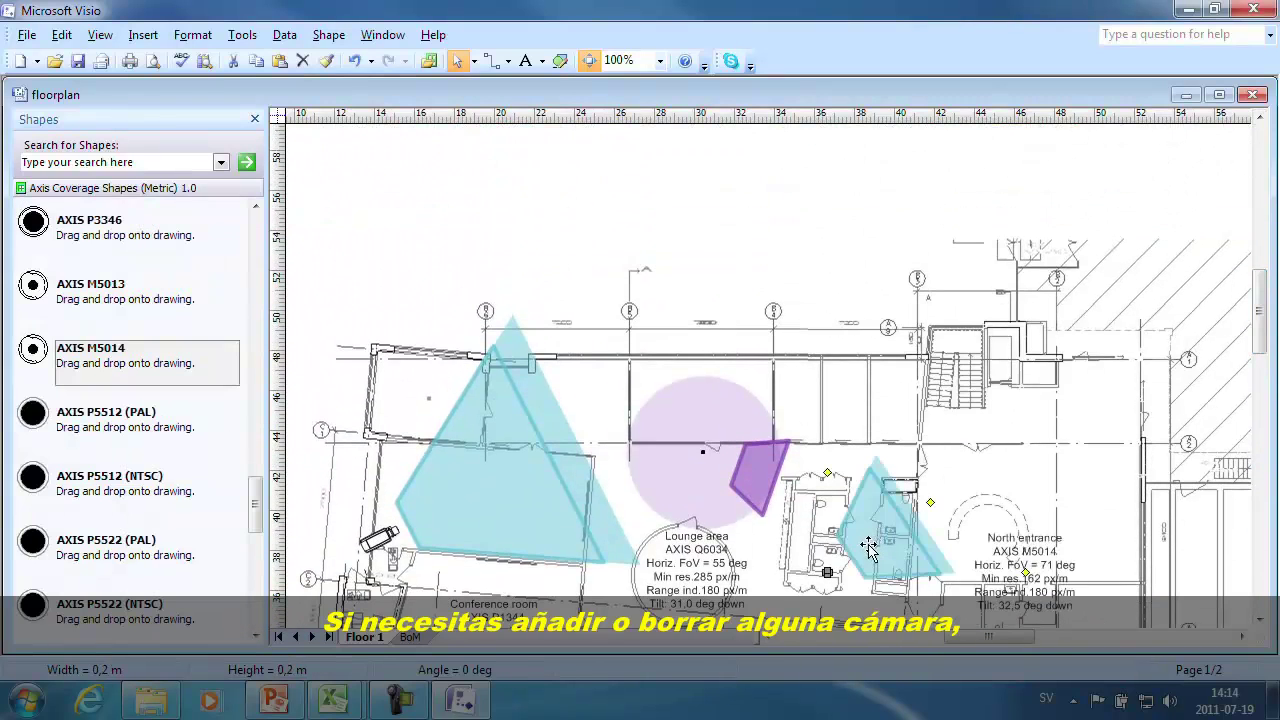
pyautogui.moveTo(872, 470); pyautogui.dragTo(1109, 399)
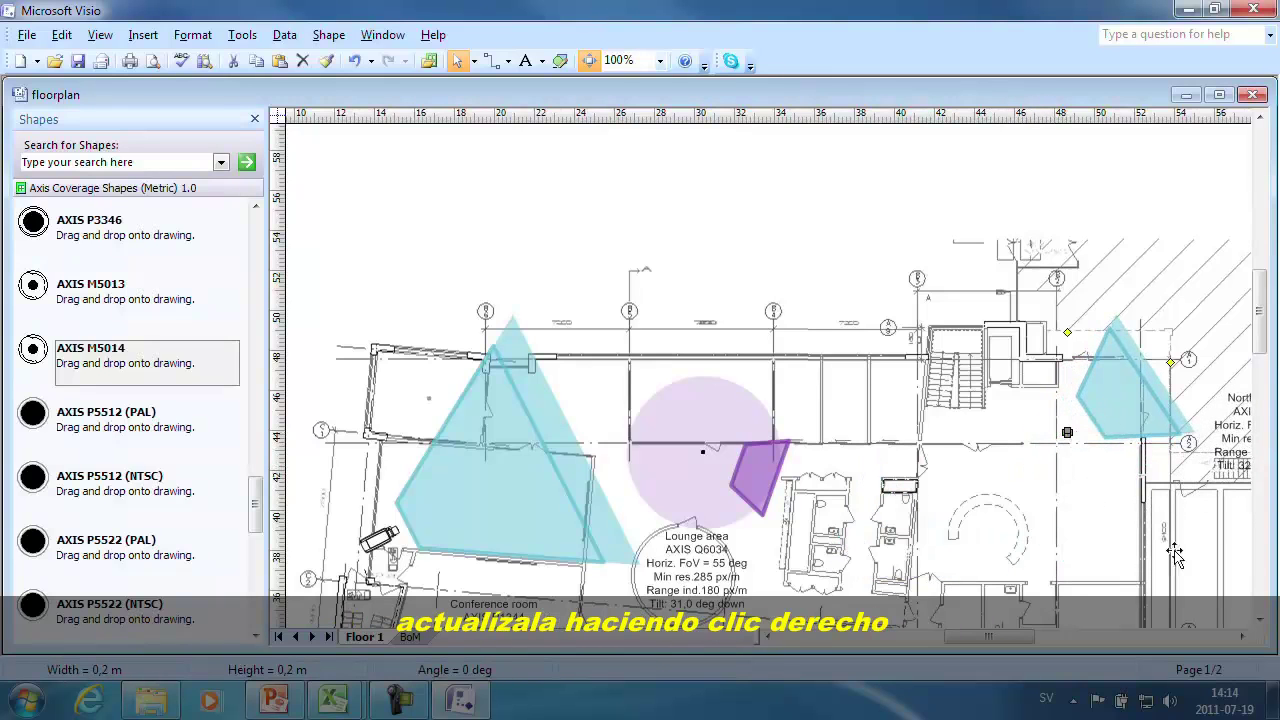
# Step: Update the Axis Product Listing below the floor plan to include the added North entrance camera
pyautogui.click(1261, 622)
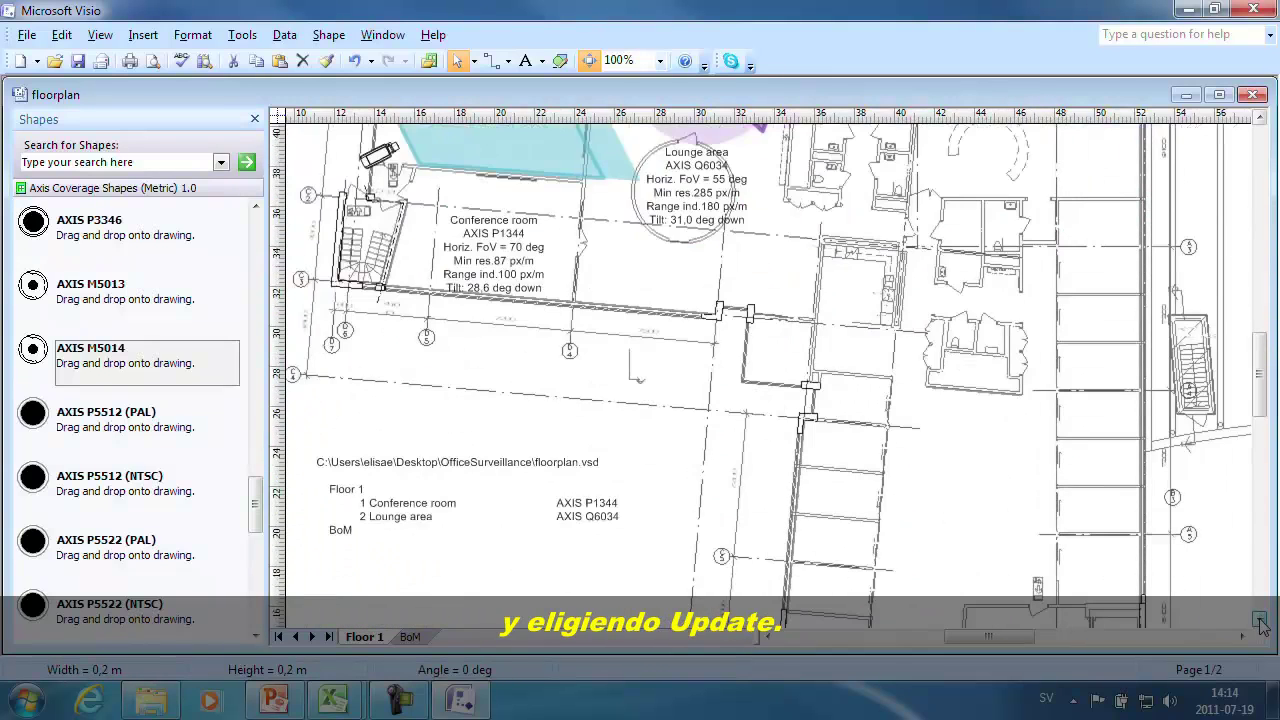
pyautogui.click(456, 470)
pyautogui.rightClick(456, 468)
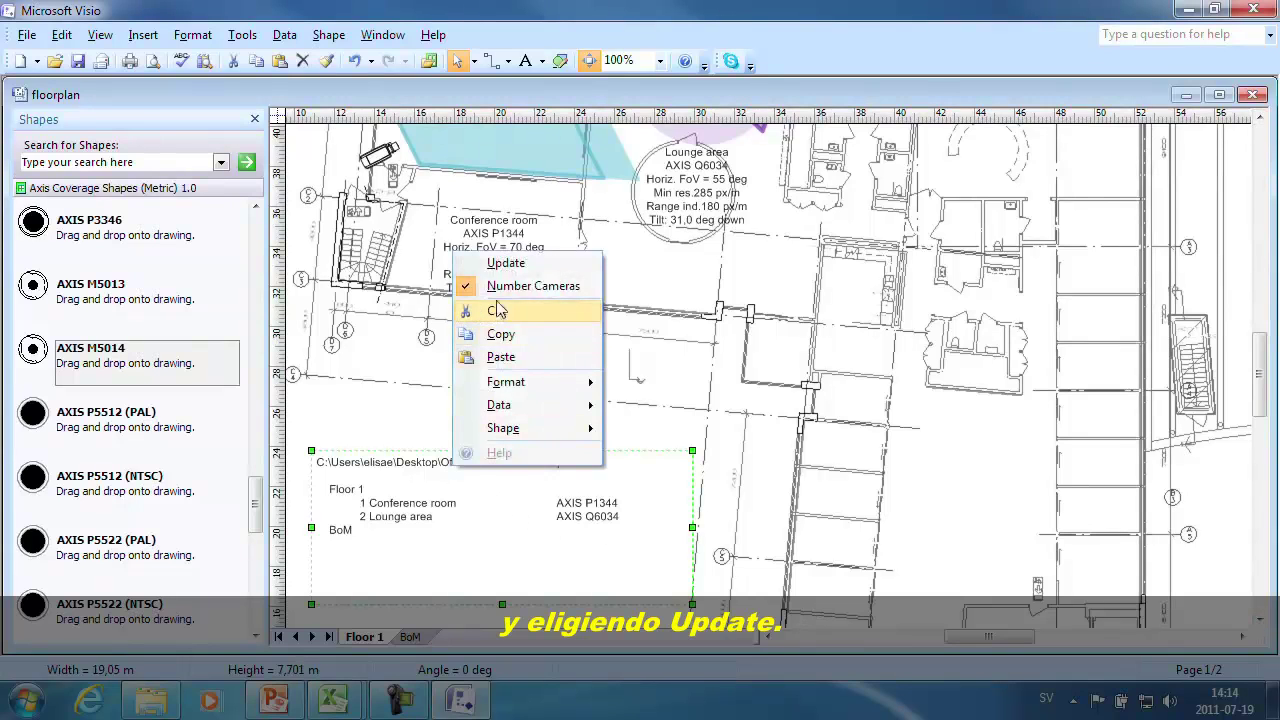
pyautogui.click(500, 264)
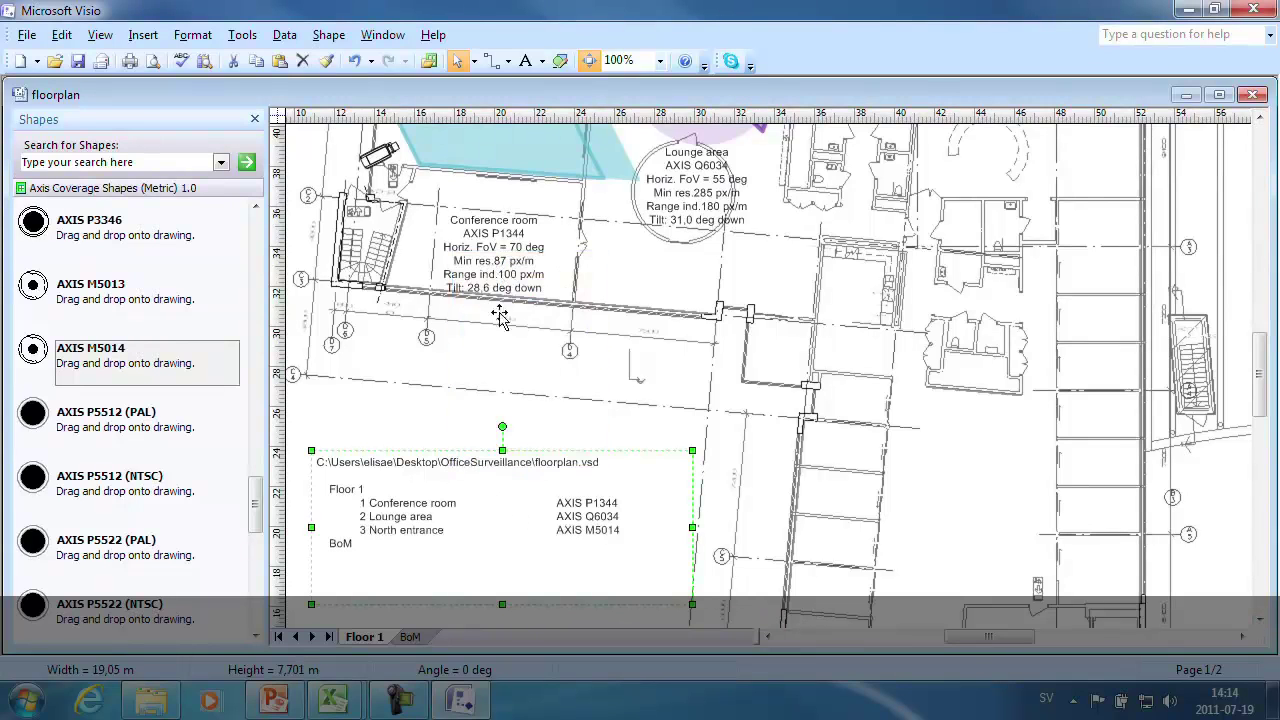
pyautogui.click(533, 430)
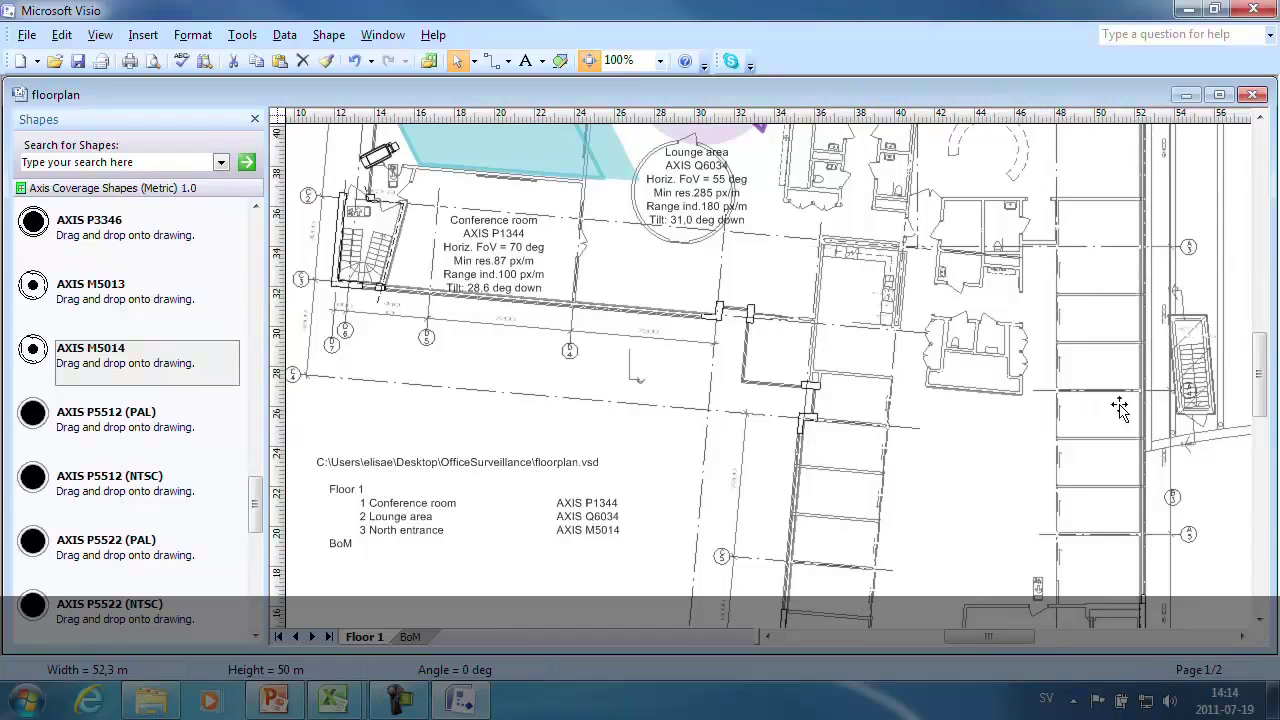
# Step: Copy the numbered, tab-separated list of all cameras to the clipboard and paste it into Excel
pyautogui.moveTo(1258, 404); pyautogui.dragTo(1258, 368)
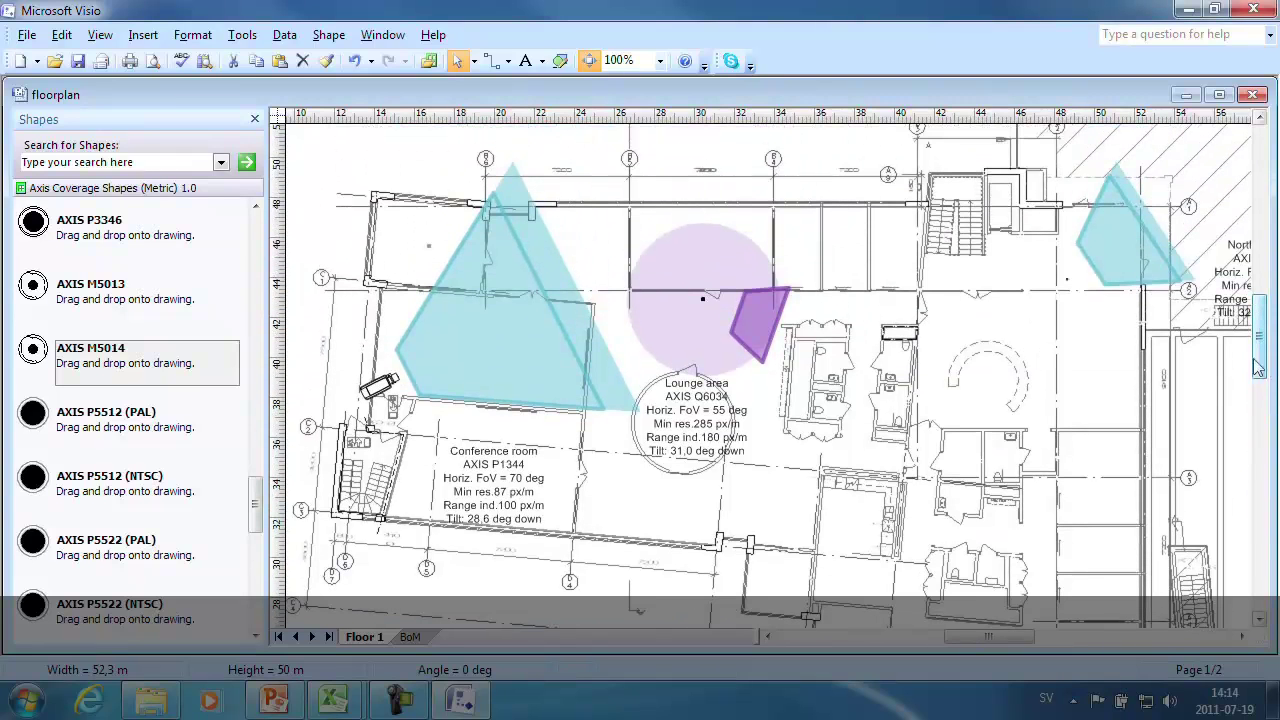
pyautogui.click(514, 344)
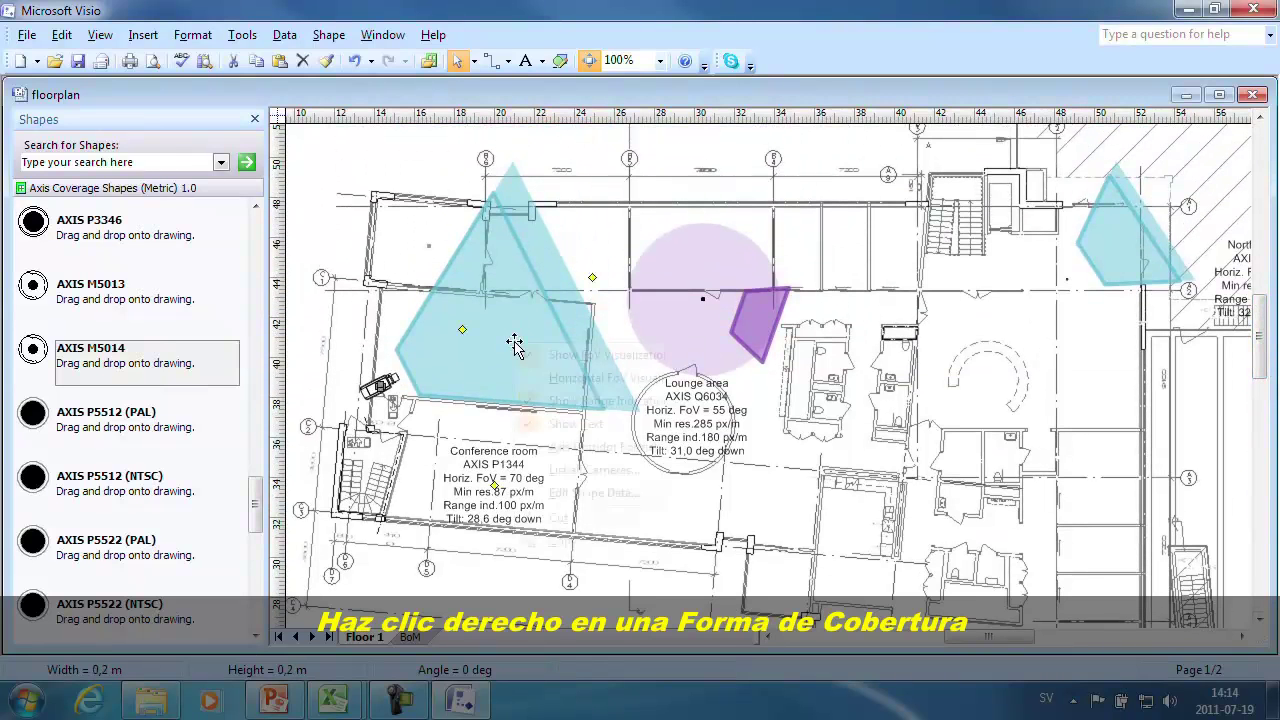
pyautogui.rightClick(516, 344)
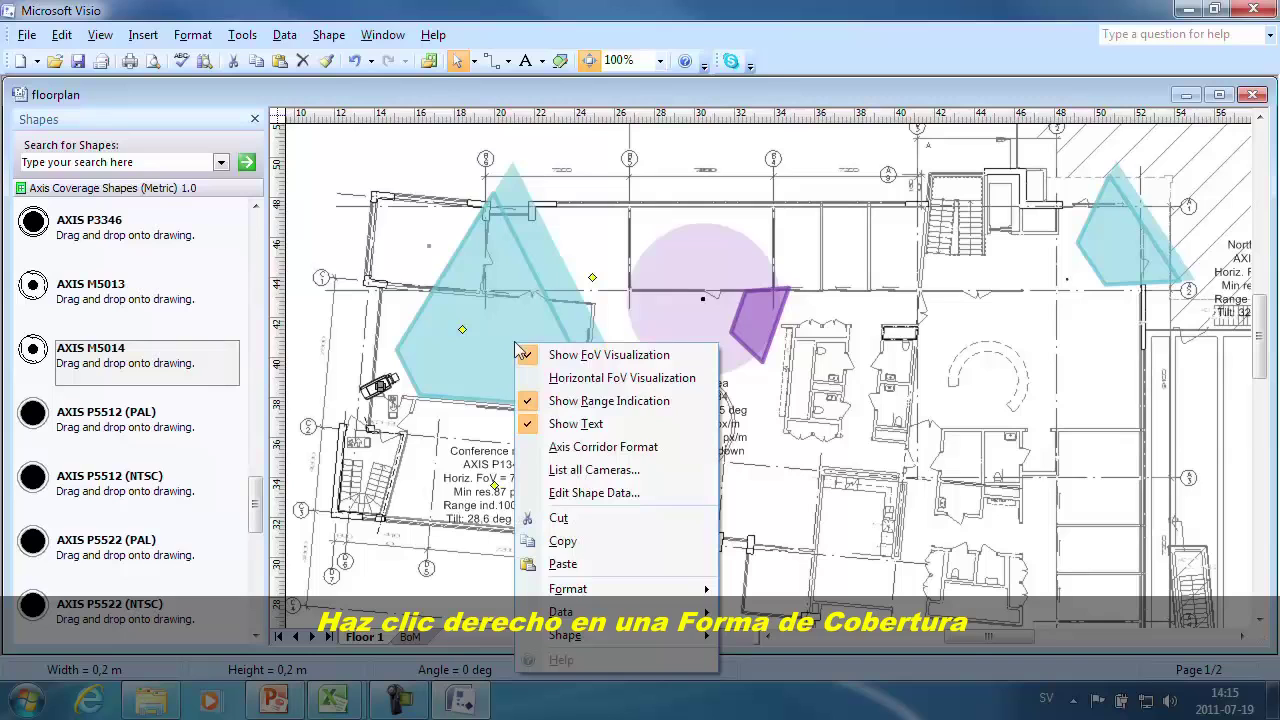
pyautogui.click(575, 473)
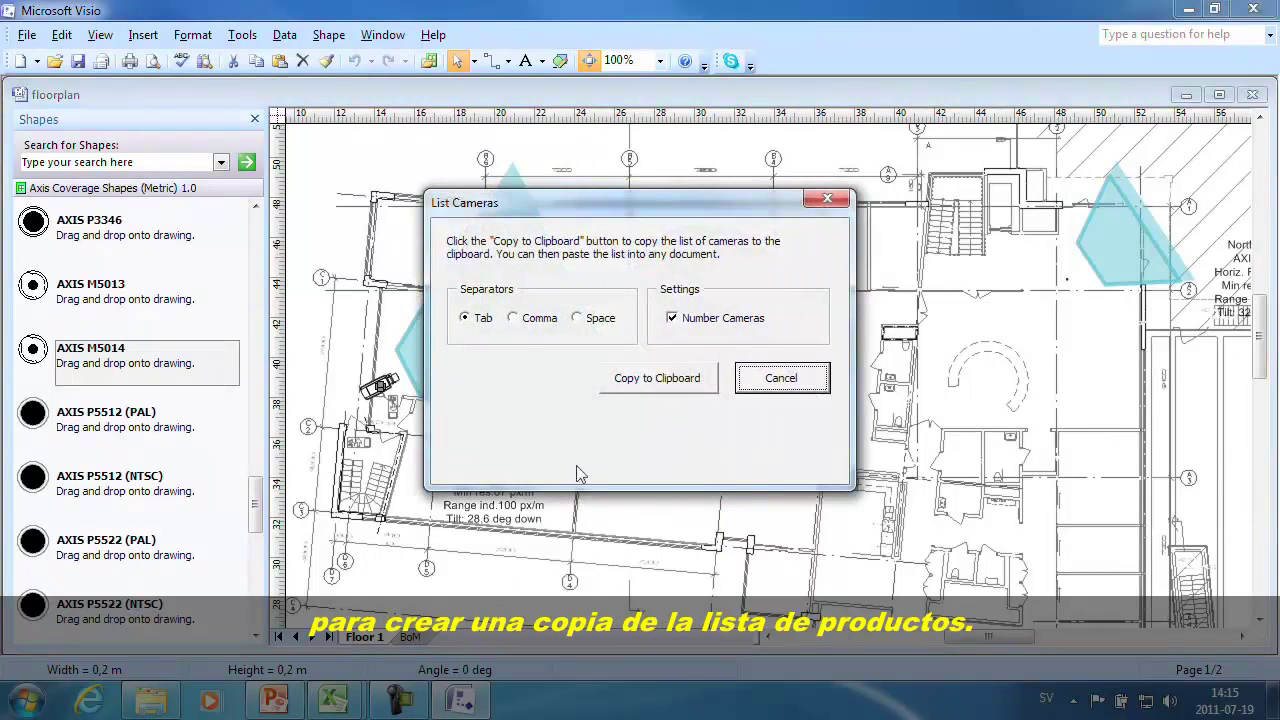
pyautogui.click(637, 390)
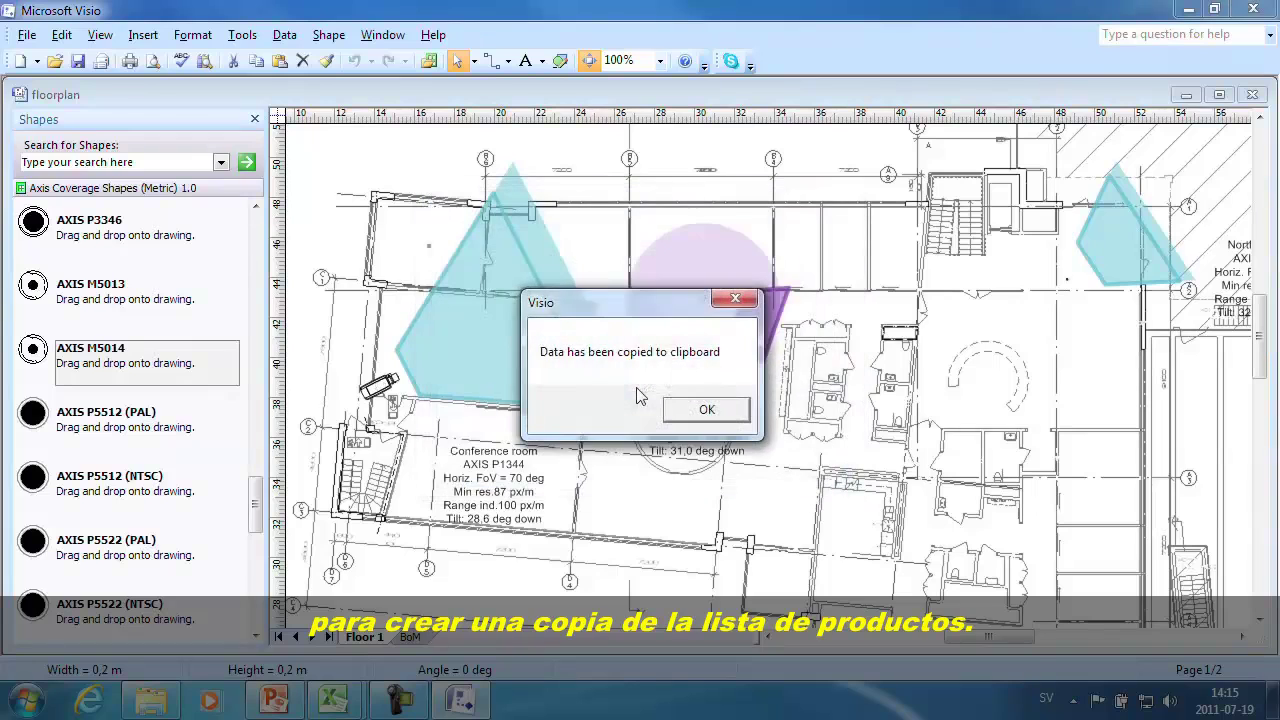
pyautogui.click(700, 411)
pyautogui.click(337, 697)
pyautogui.hotkey('ctrl', 'v')
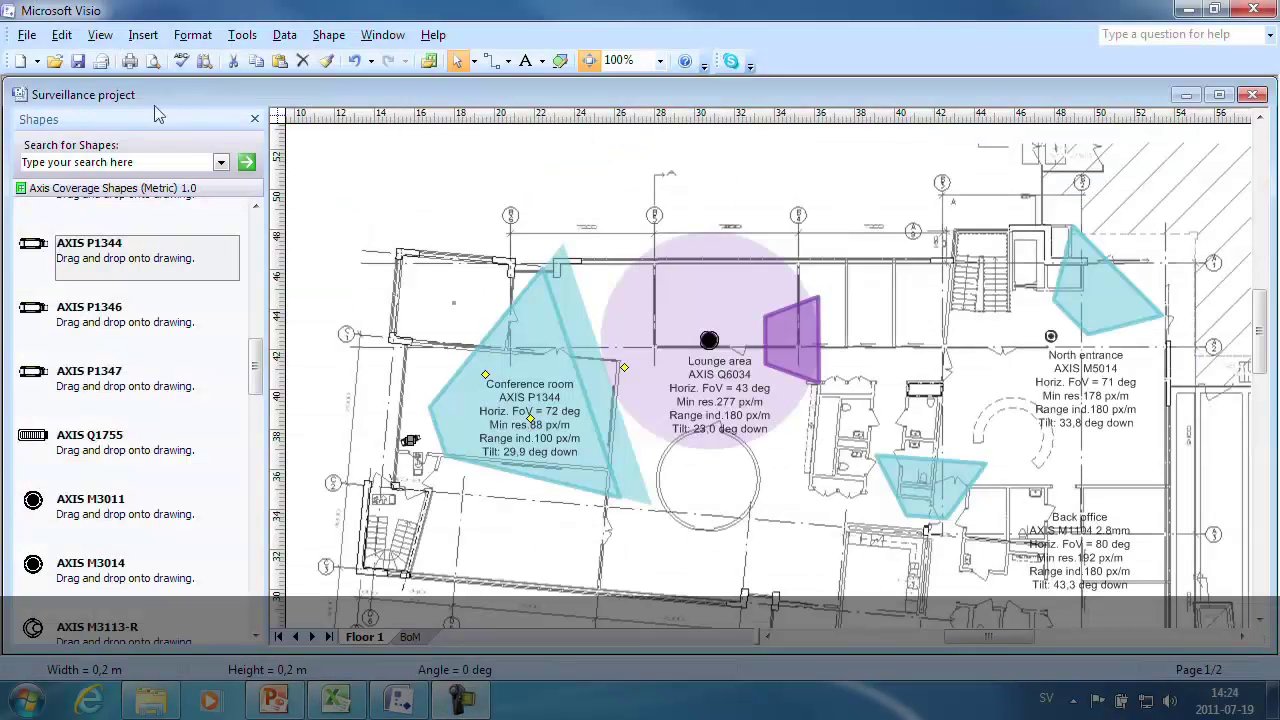
# Step: Open Save As for the Surveillance project drawing
pyautogui.click(25, 36)
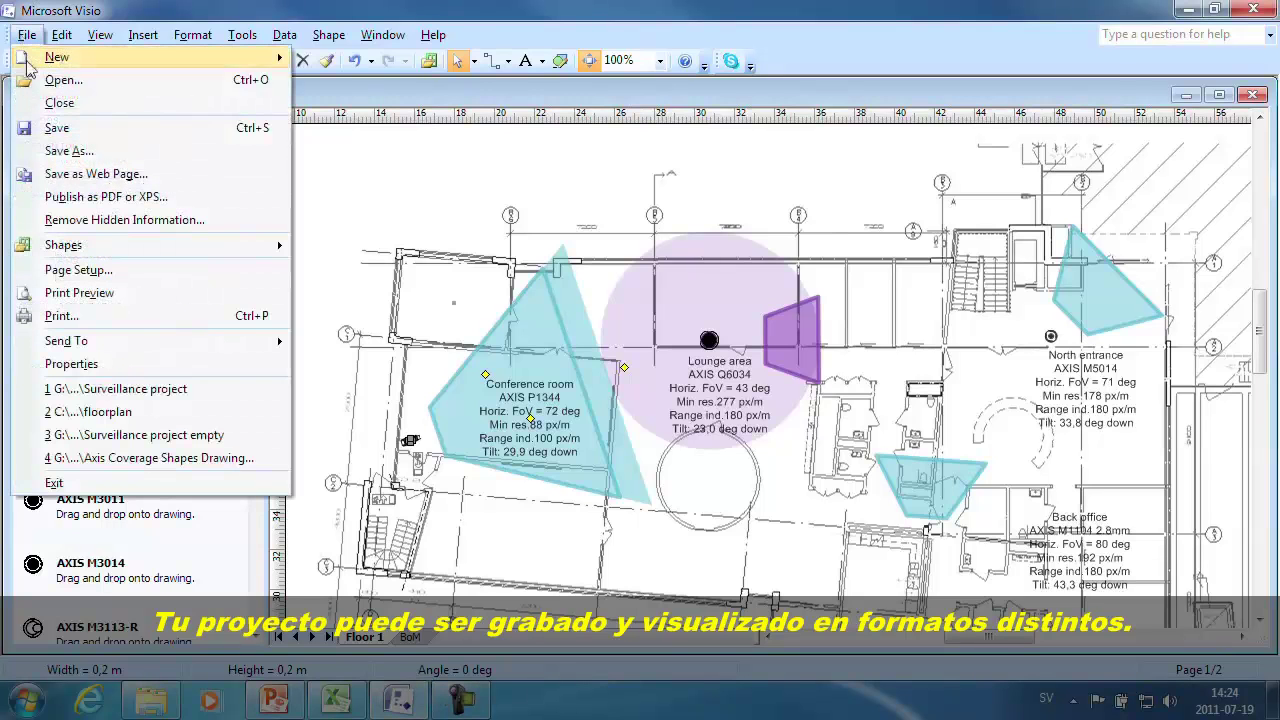
pyautogui.click(63, 153)
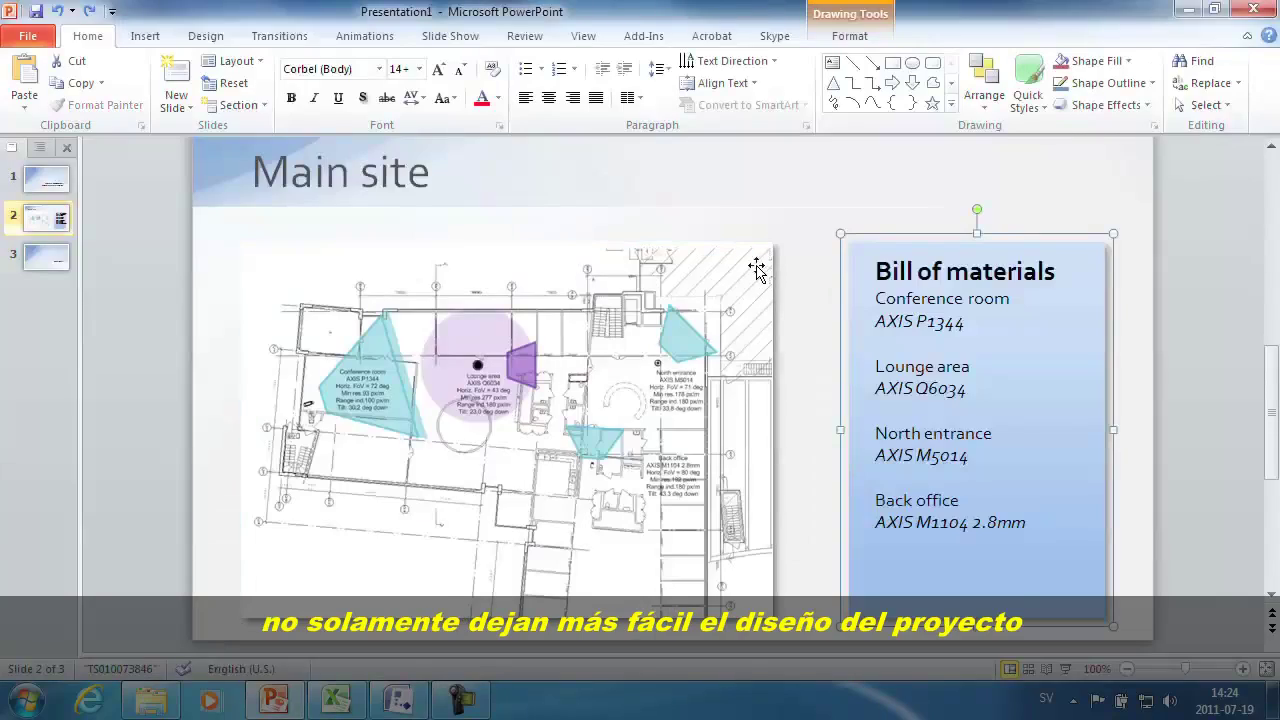
# Step: Start the PowerPoint slide show from the Main site slide
pyautogui.hotkey('shift', 'F5')
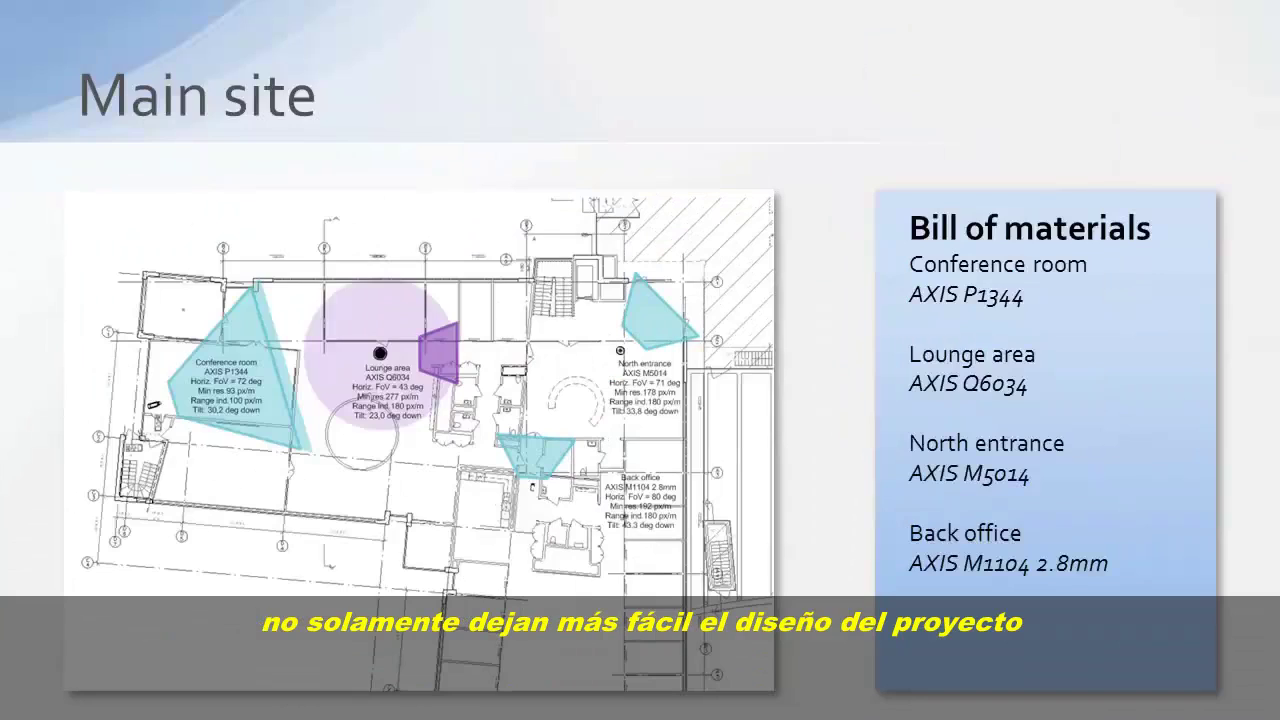